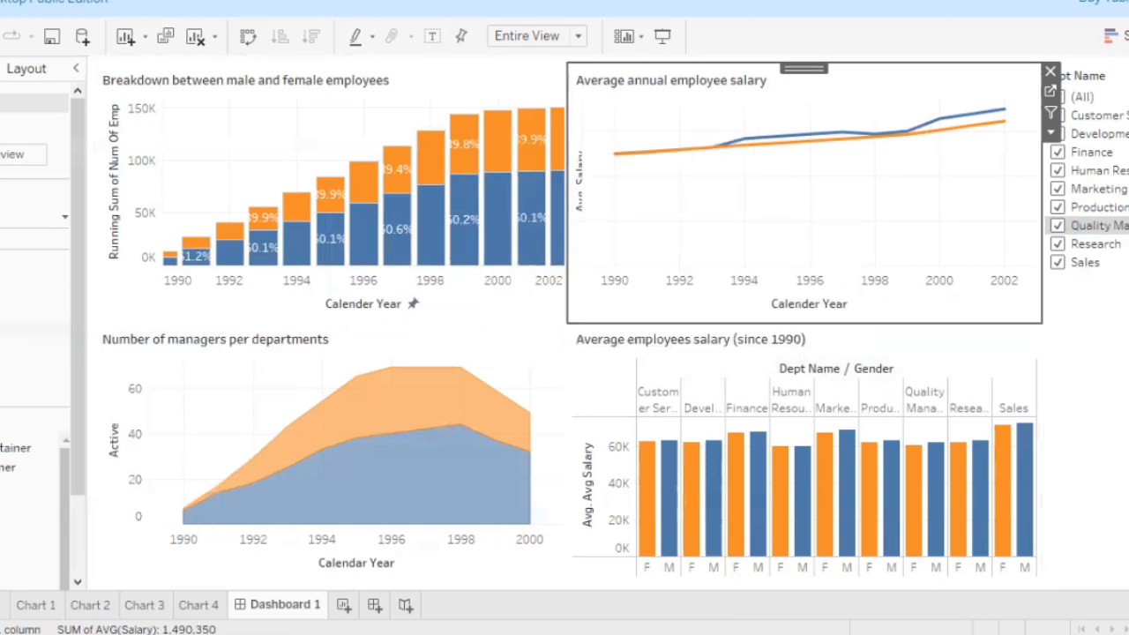
Switch to MySQL Workbench, close the existing result set and rerun the query counting employees per calendar year and gender.
mouse_move(610, 634)
click(613, 571)
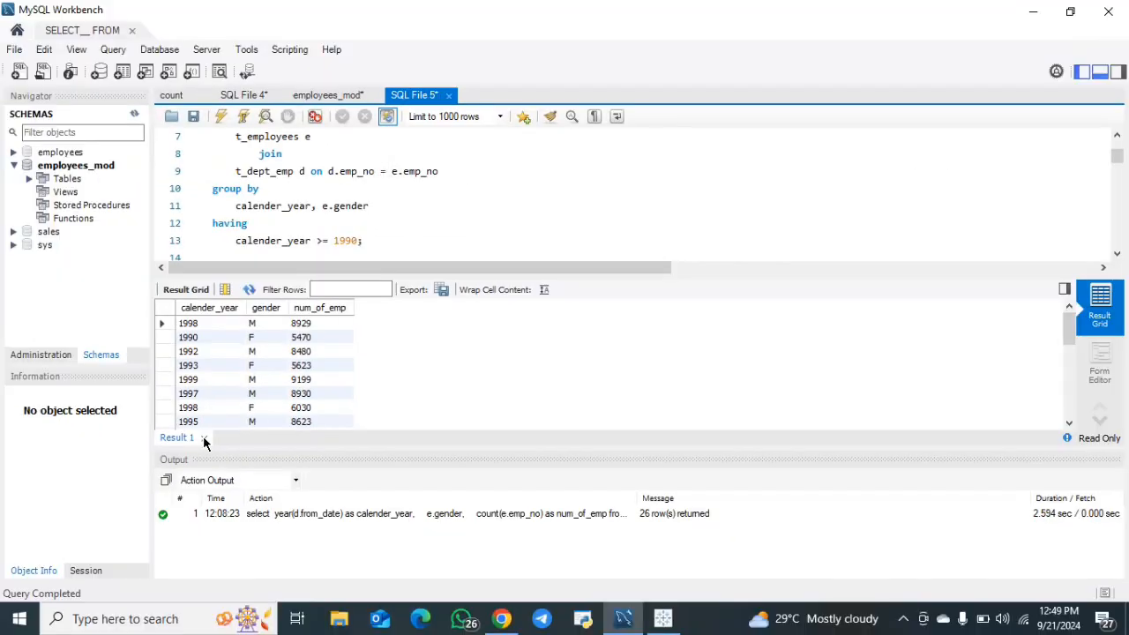
click(204, 439)
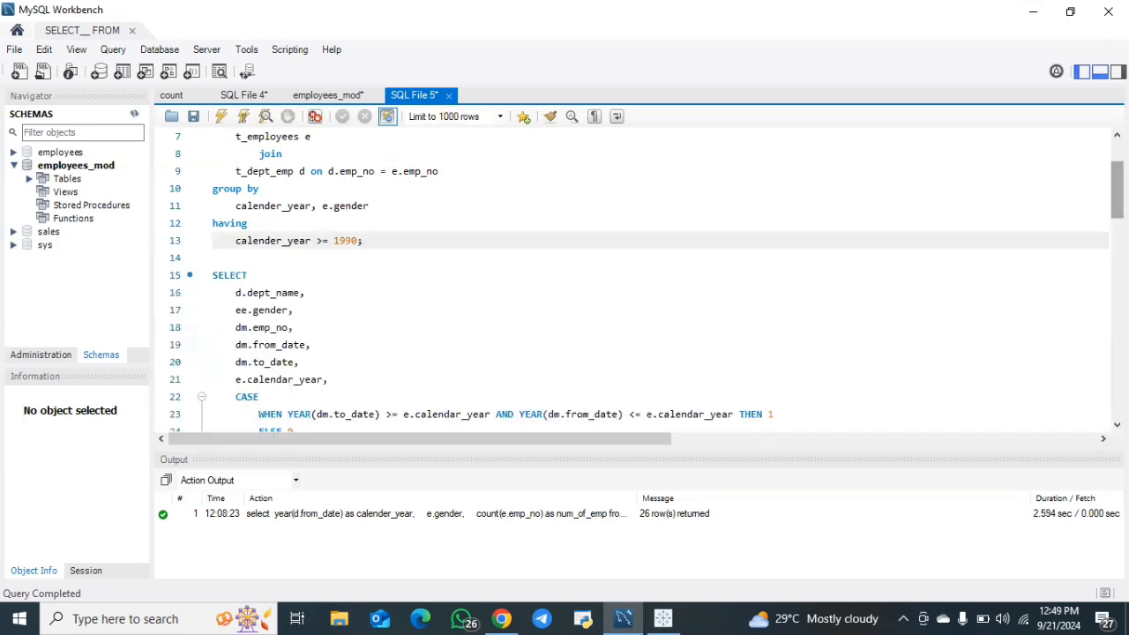
scroll(1117, 177, up, 2)
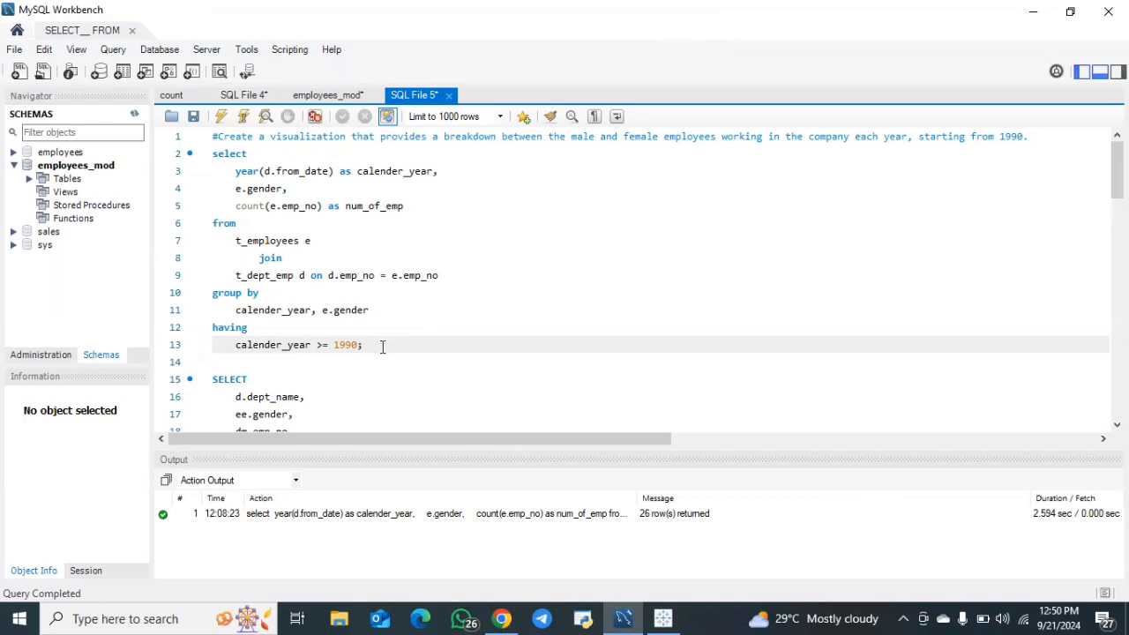
click(244, 117)
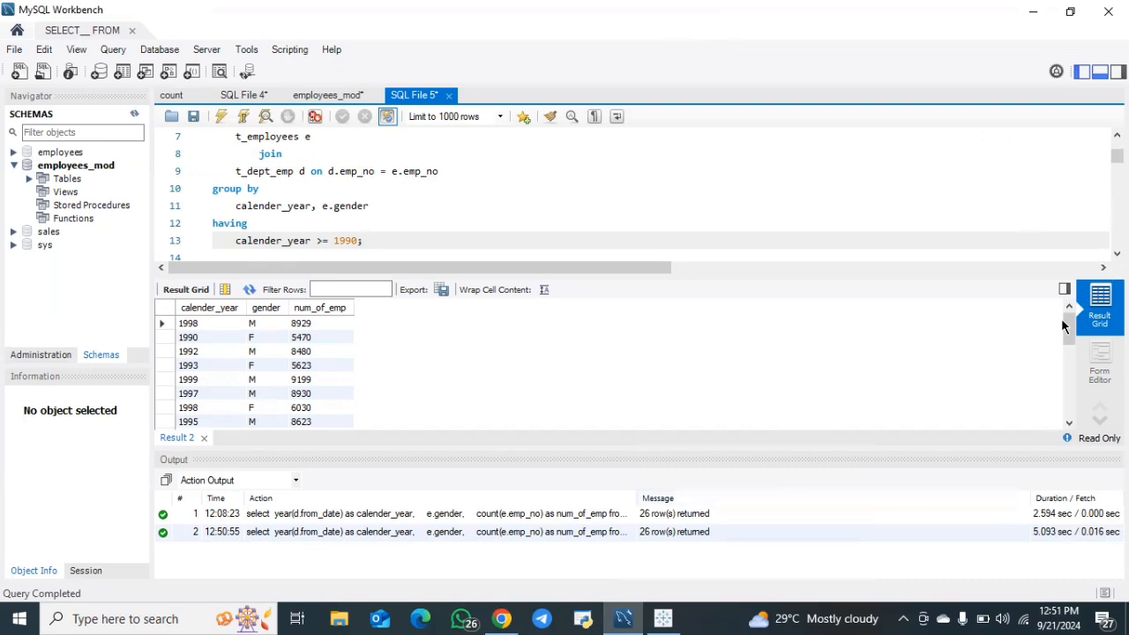
Examine the result rows and reread the query from the opening comment to the calender_year >= 1990 condition.
mouse_move(1072, 326)
mouse_down()
mouse_move(1087, 426)
mouse_move(1069, 328)
mouse_up()
scroll(617, 194, up, 2)
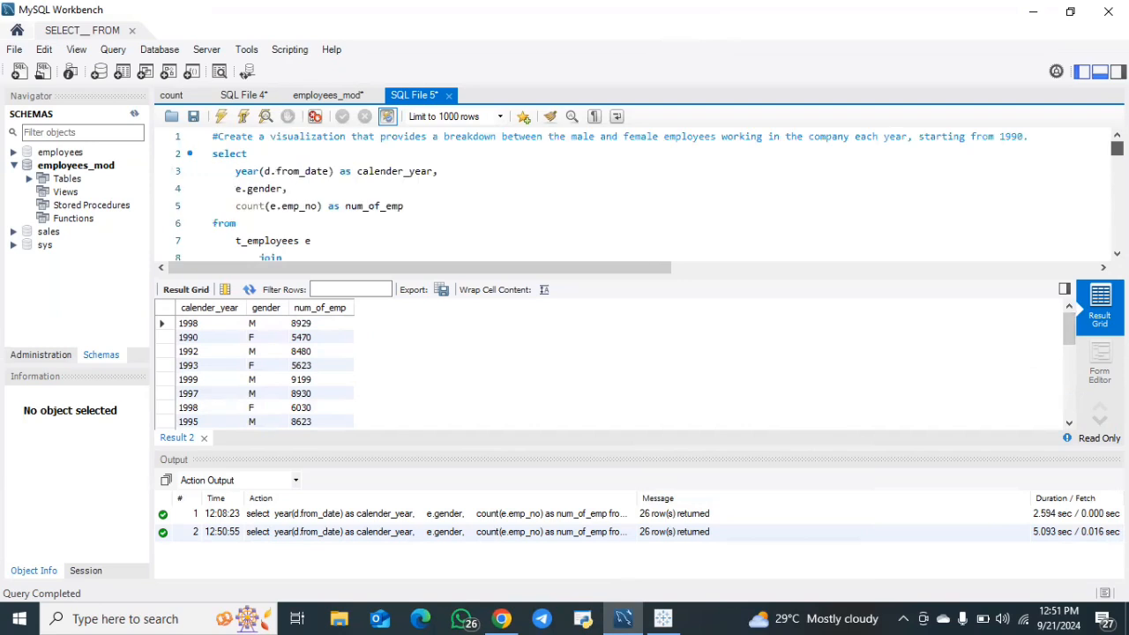
scroll(618, 194, down, 1)
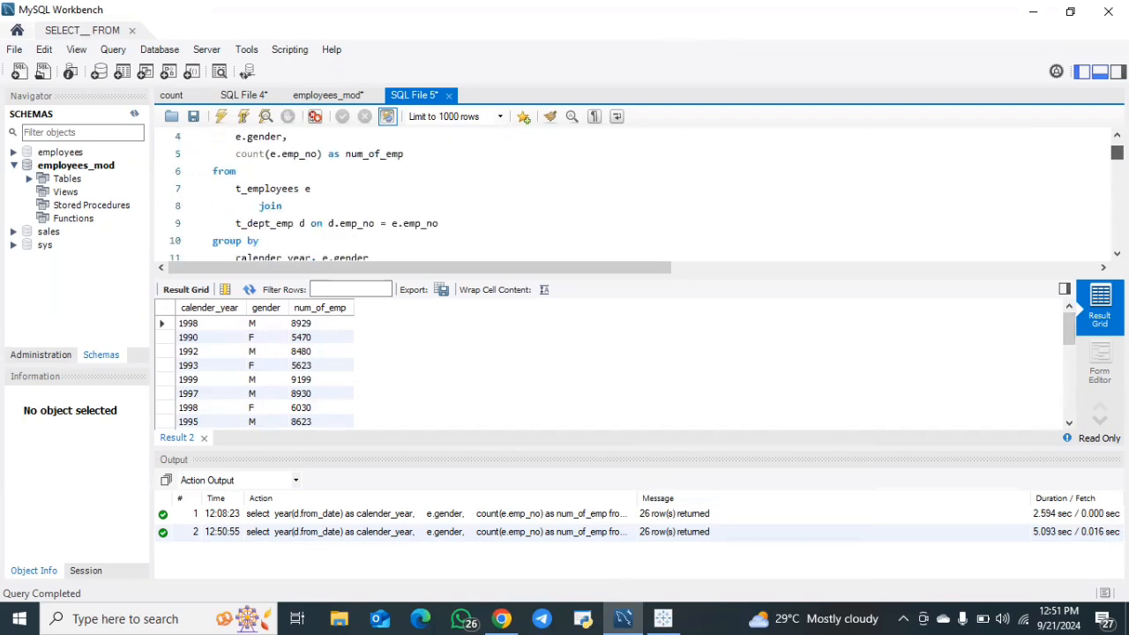
scroll(618, 194, down, 4)
scroll(617, 194, up, 4)
scroll(617, 194, down, 1)
scroll(617, 194, down, 1)
scroll(618, 194, up, 1)
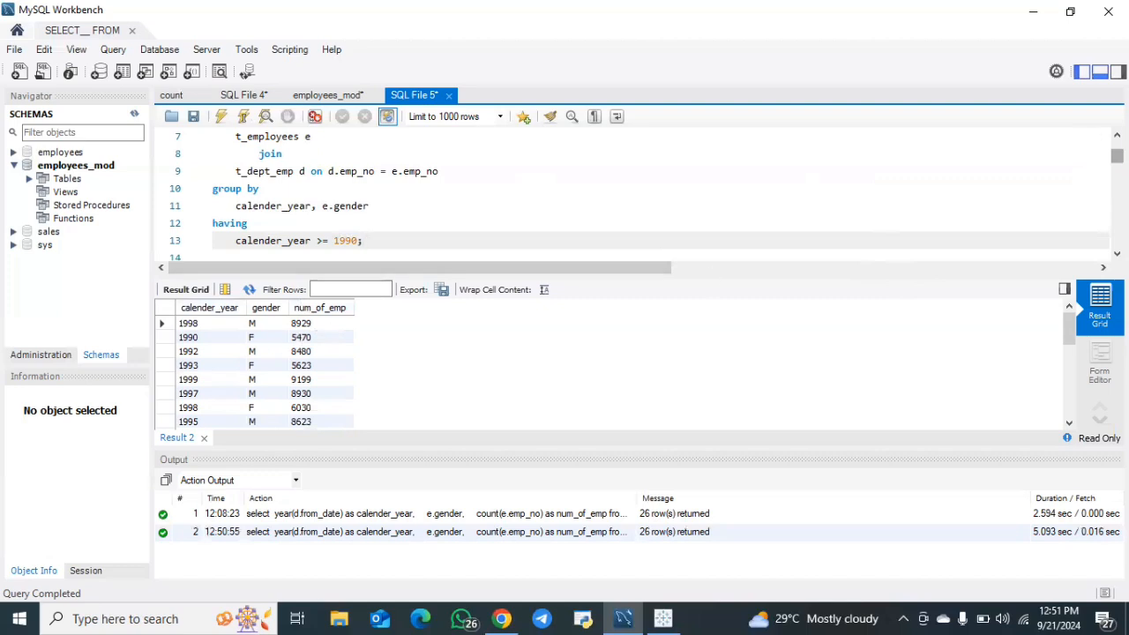
drag(1117, 155, 1111, 115)
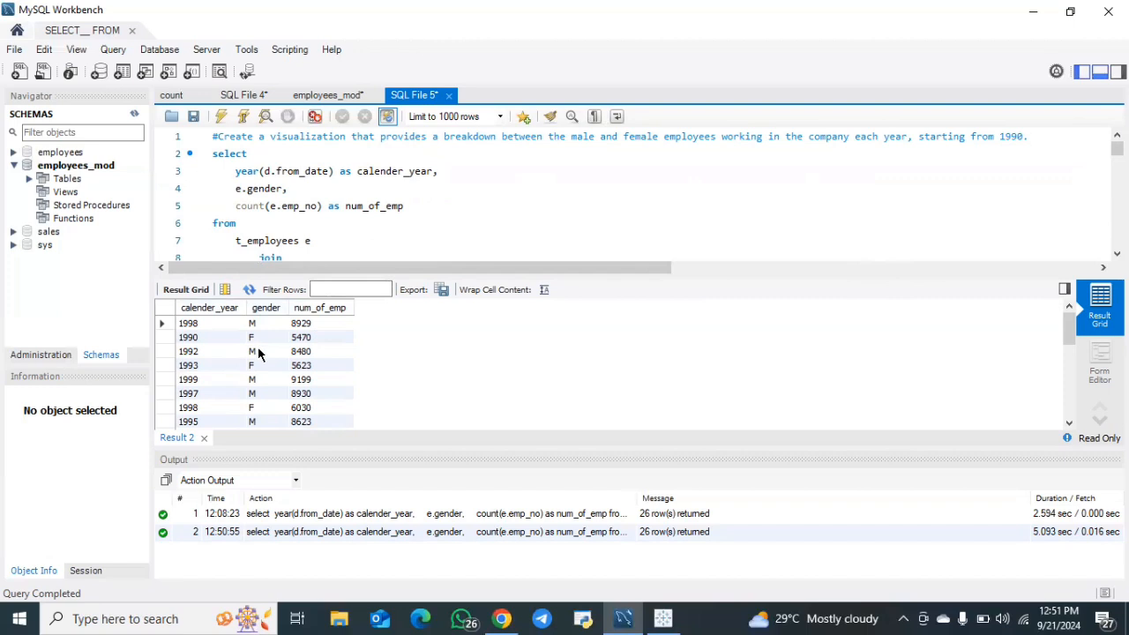
click(443, 291)
click(253, 329)
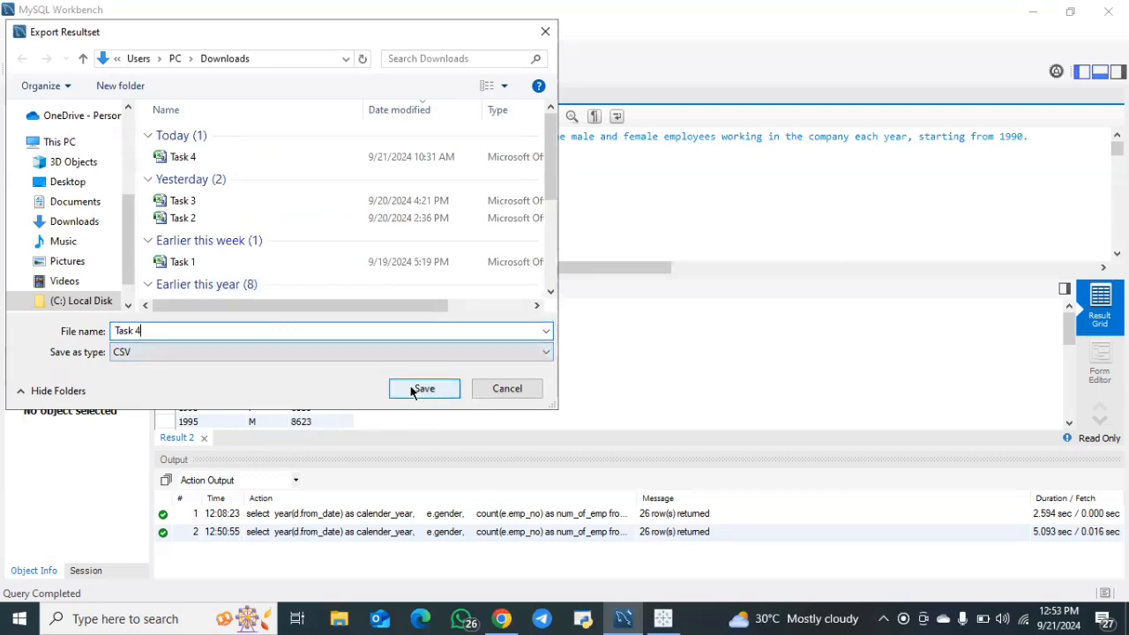
click(506, 388)
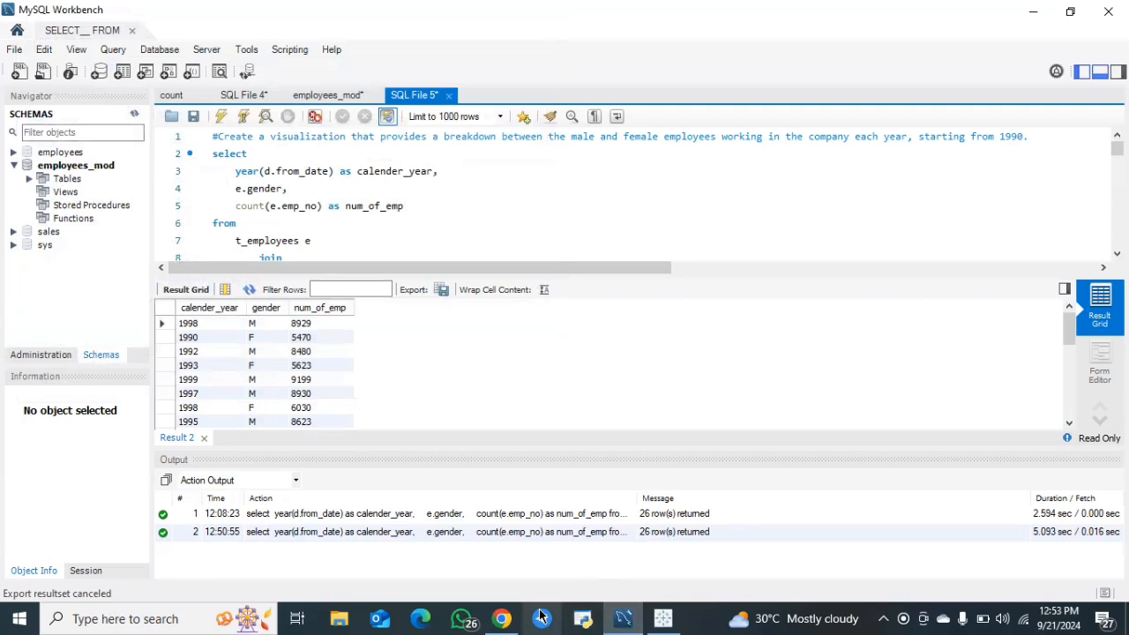
Switch to Tableau Public and open the Chart 4 worksheet.
mouse_move(622, 616)
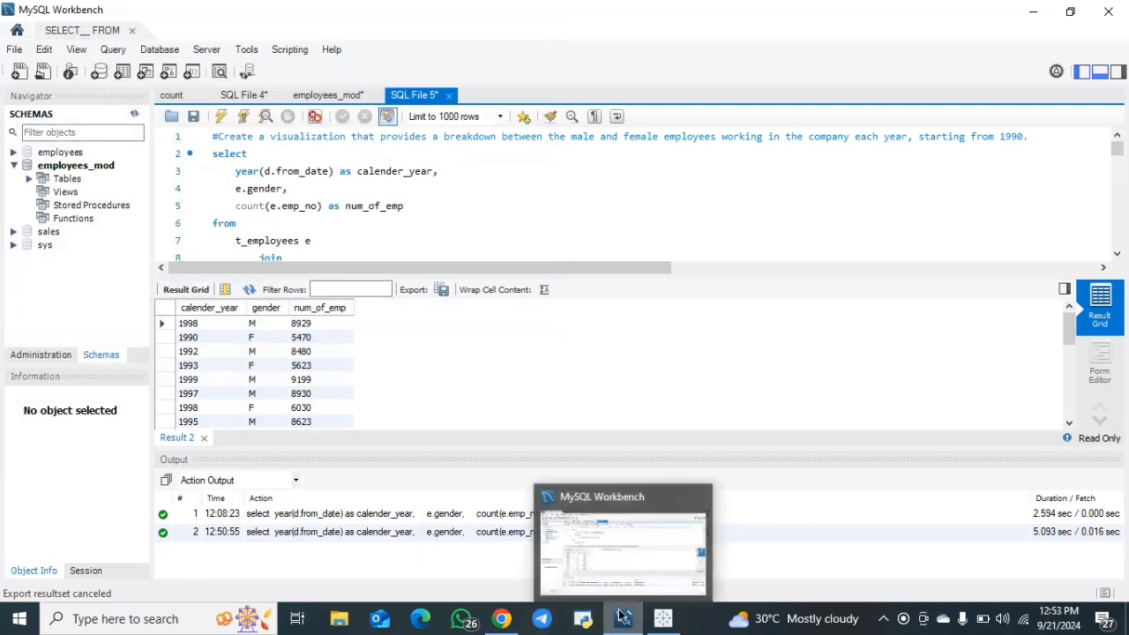
mouse_move(669, 615)
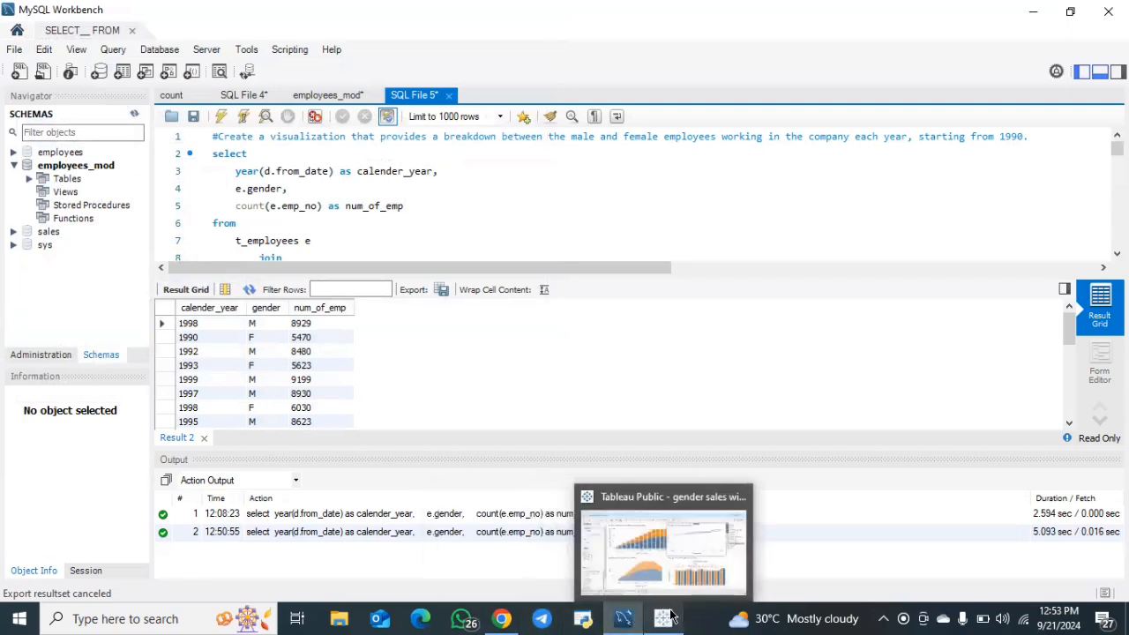
click(668, 616)
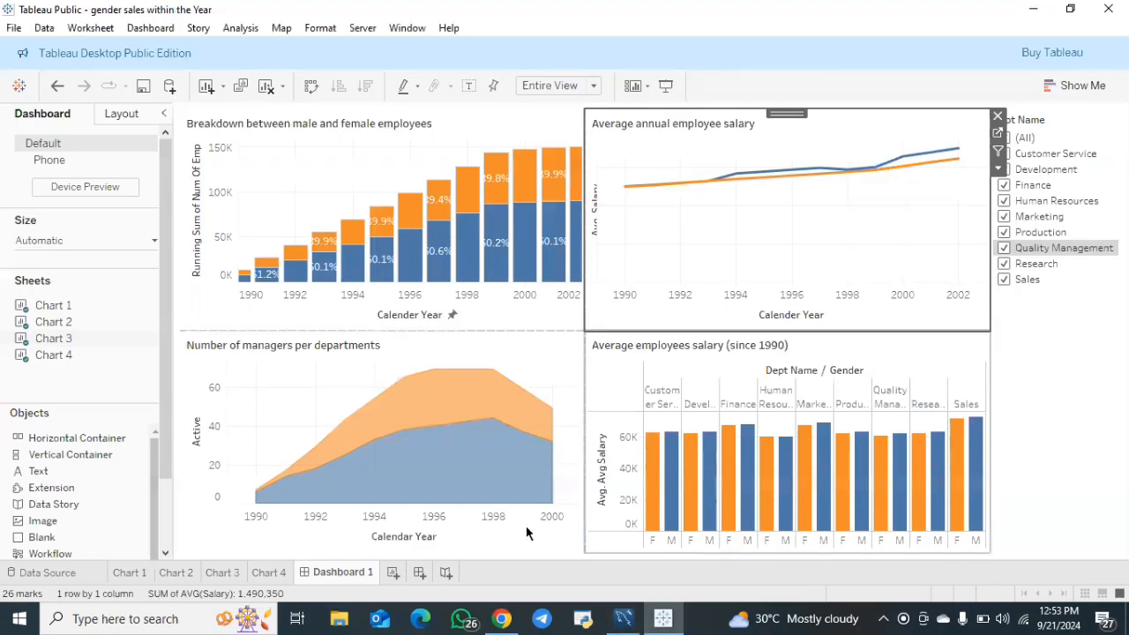
click(277, 579)
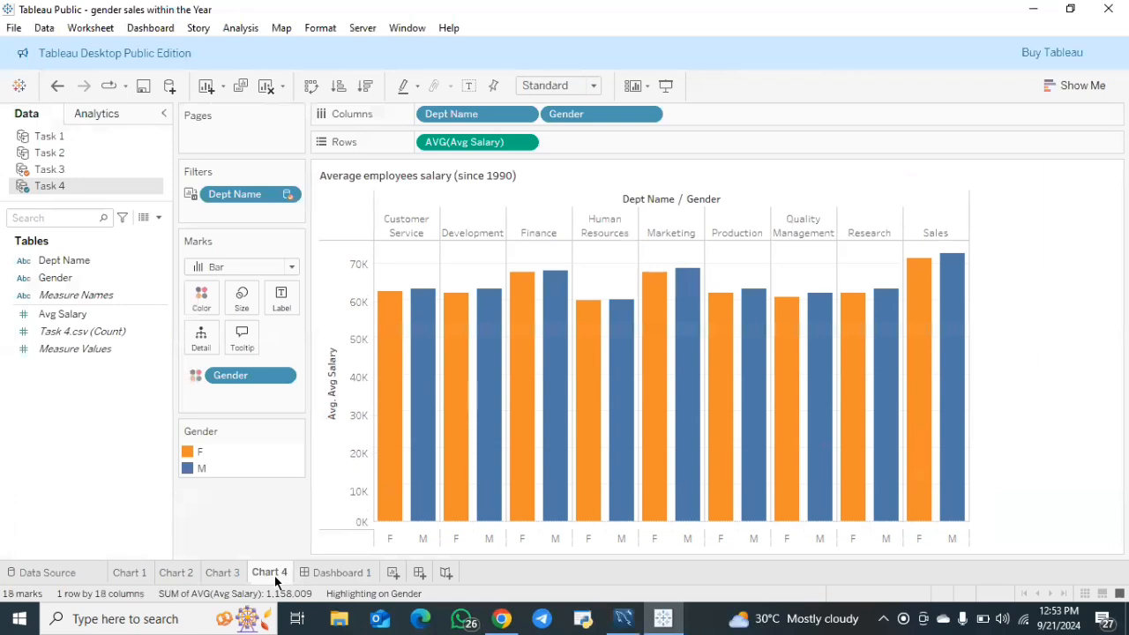
mouse_move(381, 439)
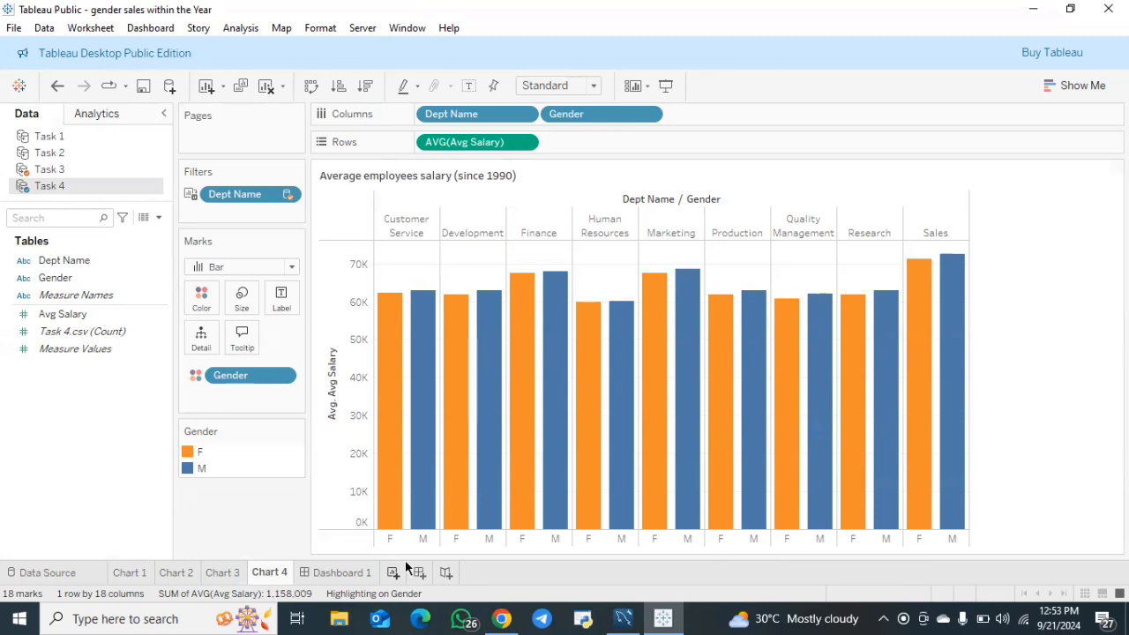
Create a new worksheet on the Task 4 data and place Dept Name in the columns.
key(ctrl+m)
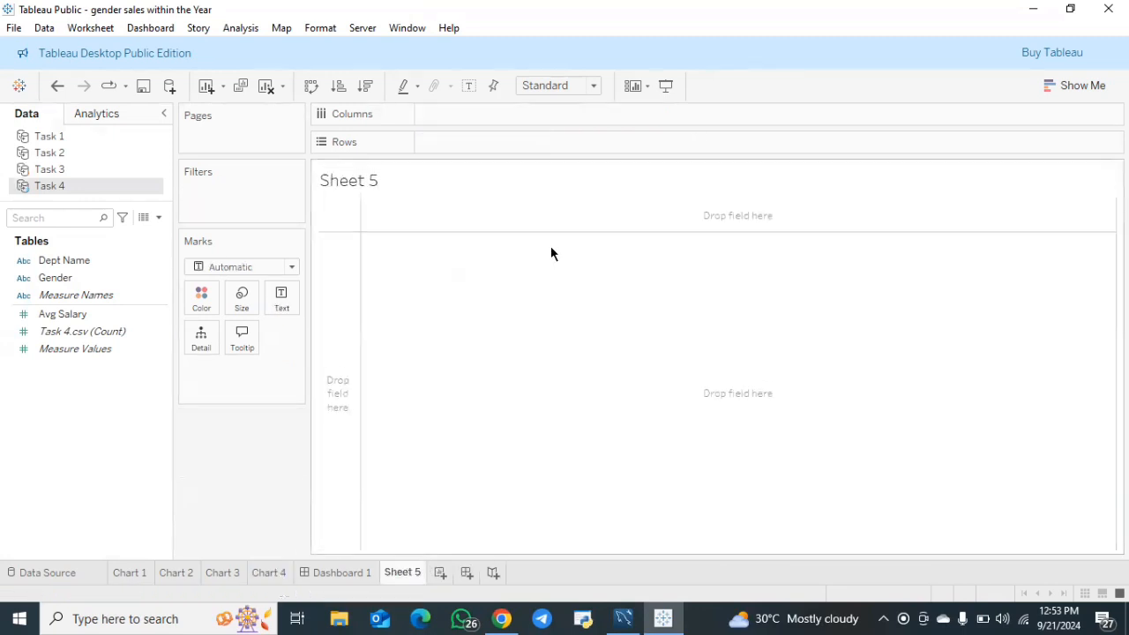
click(53, 260)
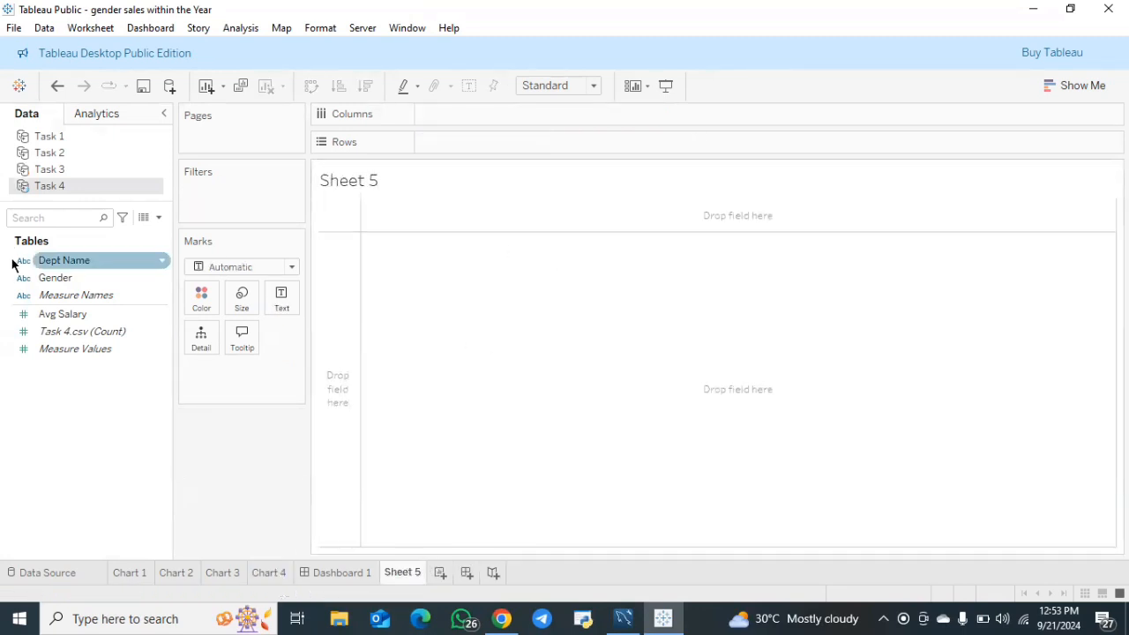
drag(53, 260, 451, 118)
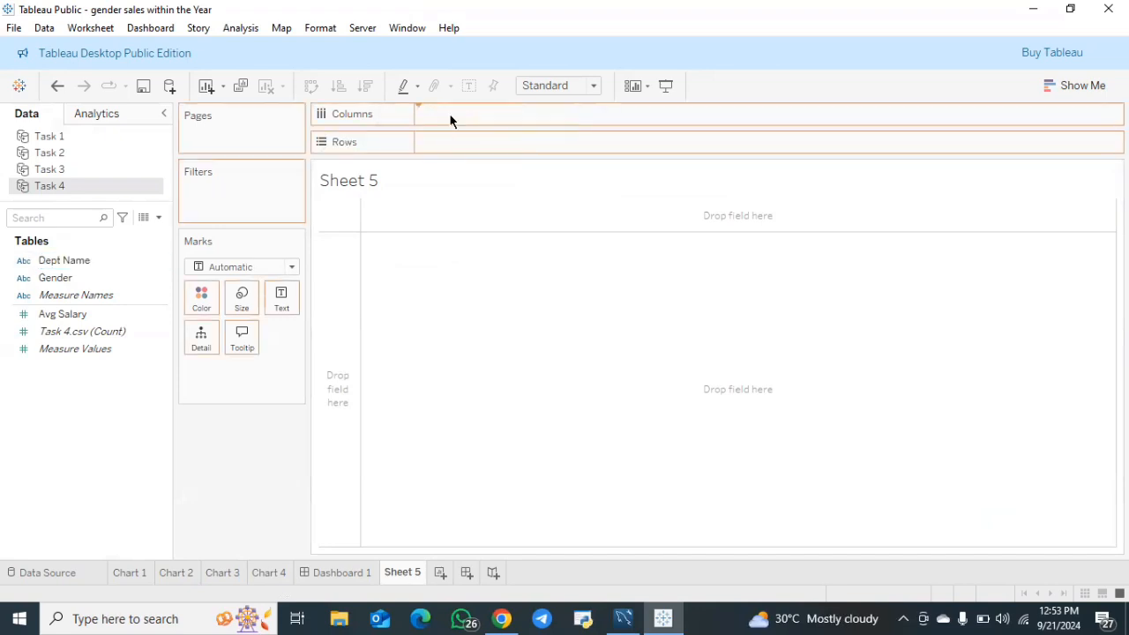
Place Avg Salary in the rows as a sum and set the mark type to Bar.
click(61, 315)
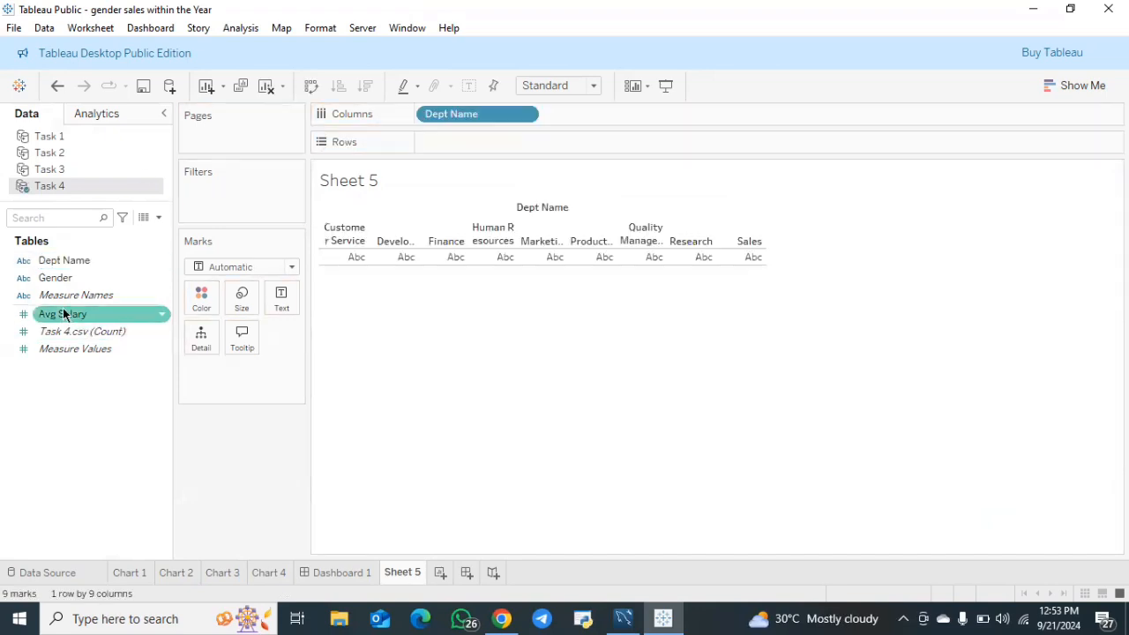
drag(63, 314, 453, 130)
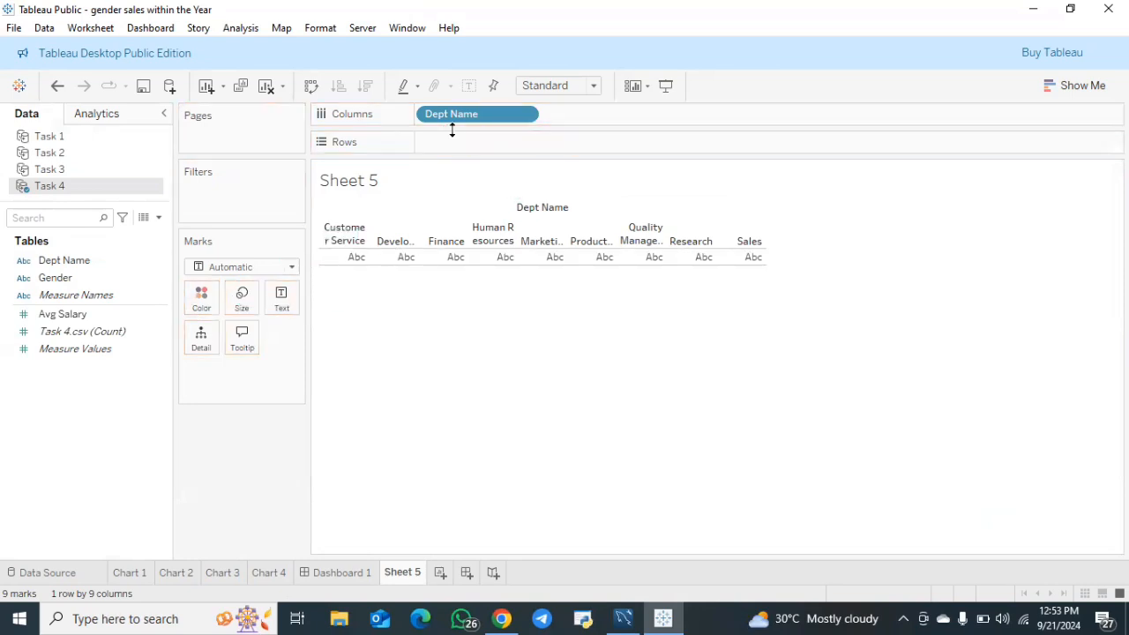
click(113, 317)
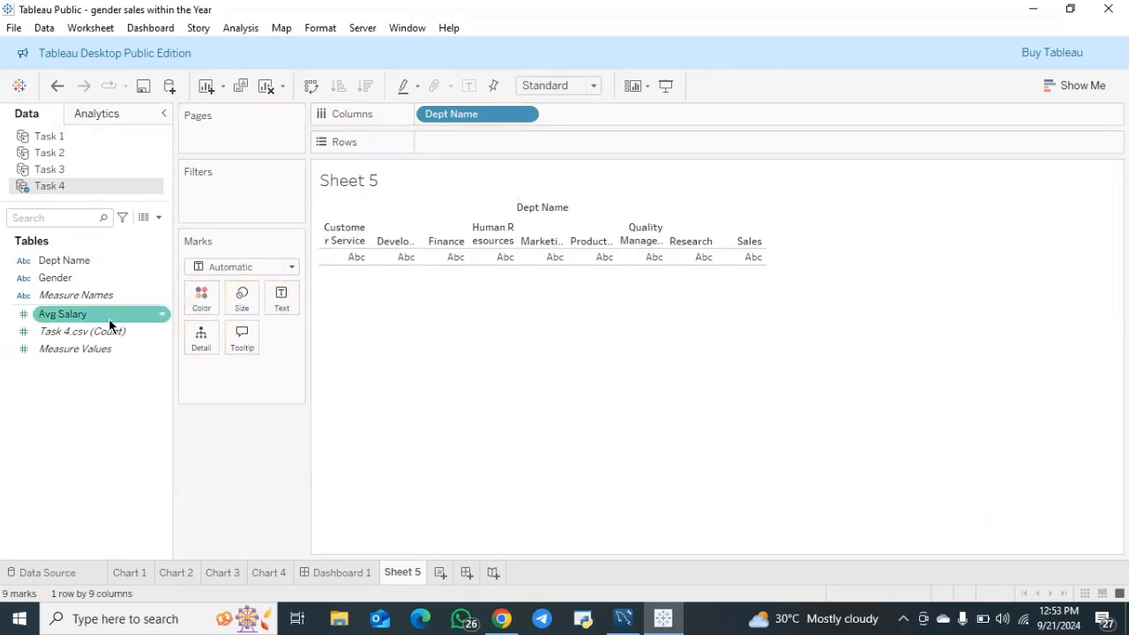
mouse_move(113, 317)
mouse_down()
mouse_move(146, 294)
mouse_move(315, 273)
mouse_move(526, 216)
mouse_move(524, 168)
mouse_move(495, 140)
mouse_up()
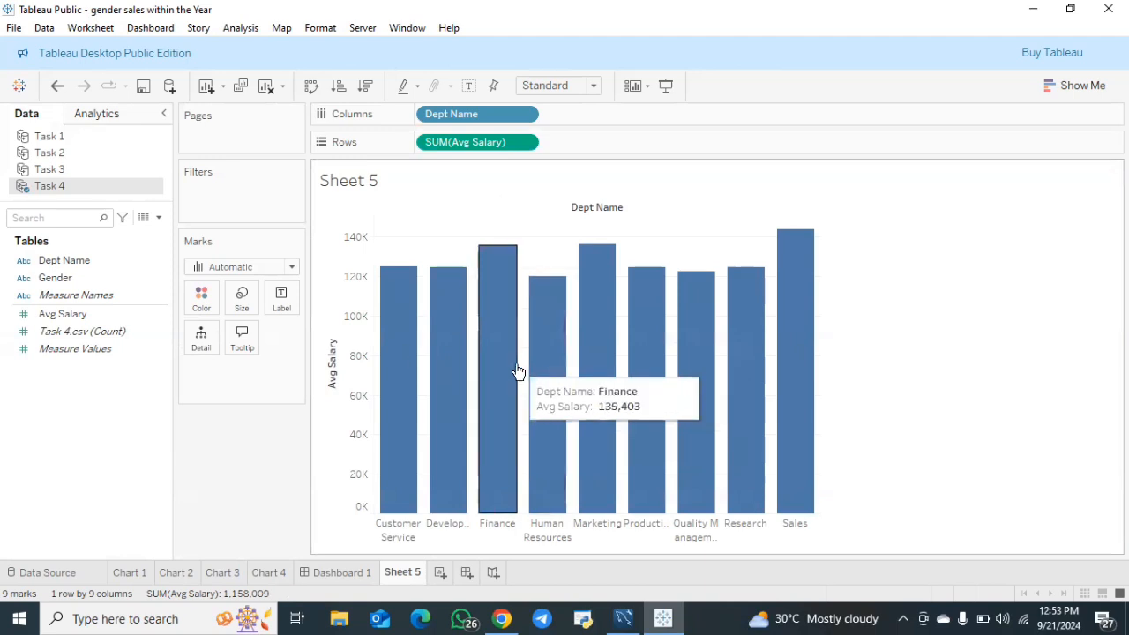
click(290, 268)
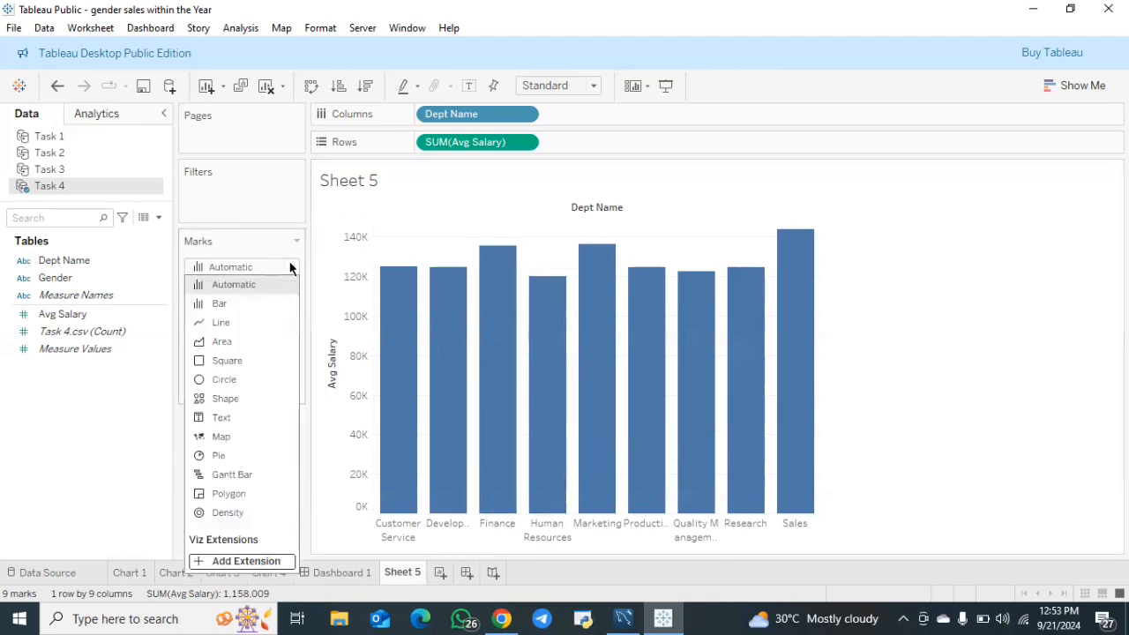
click(264, 308)
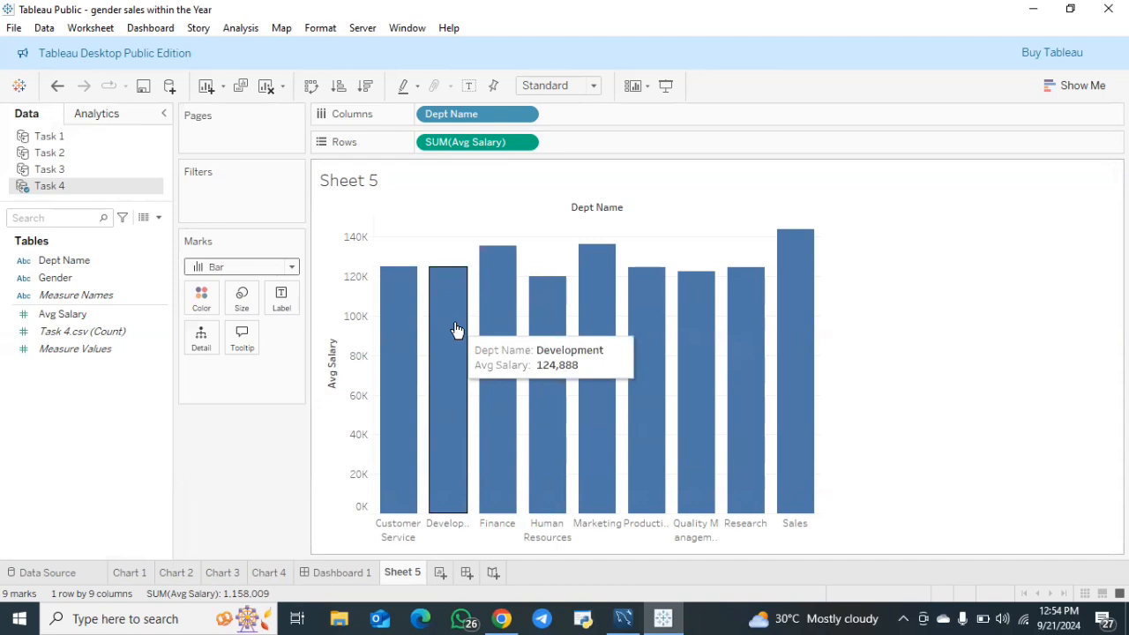
Add Gender to the columns after Dept Name and colour the bars by Gender.
drag(78, 282, 204, 339)
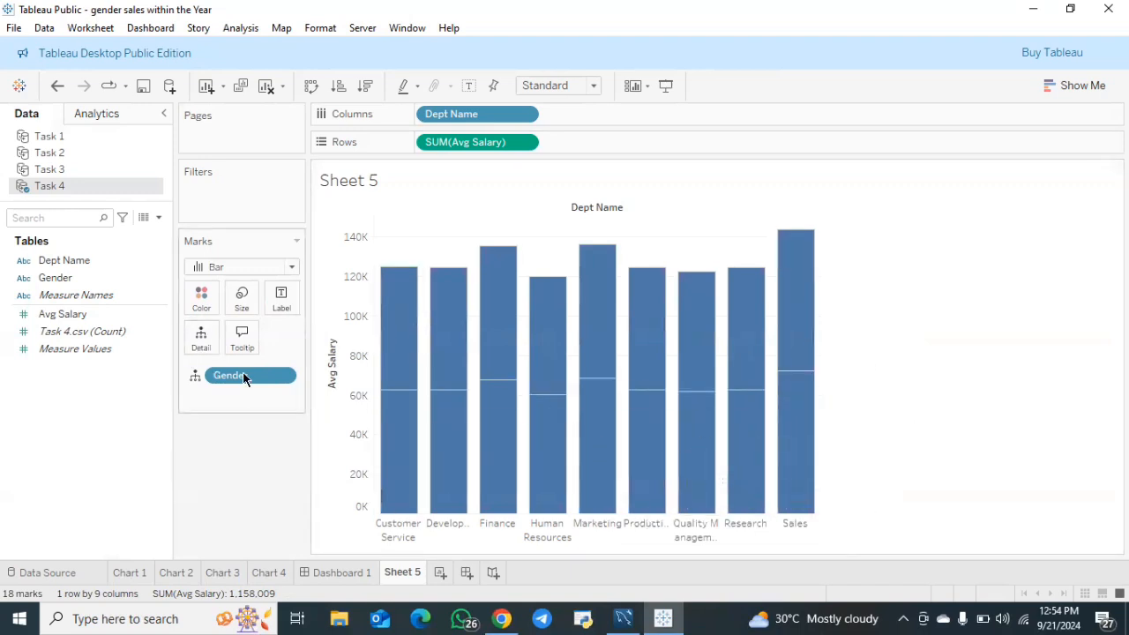
drag(245, 374, 60, 262)
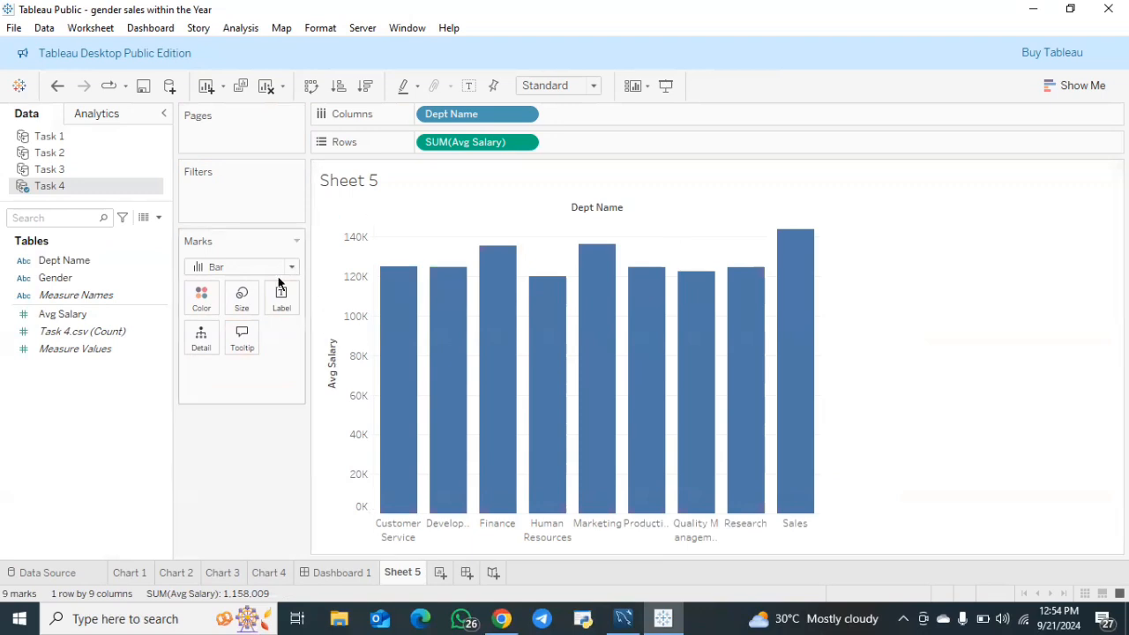
click(97, 280)
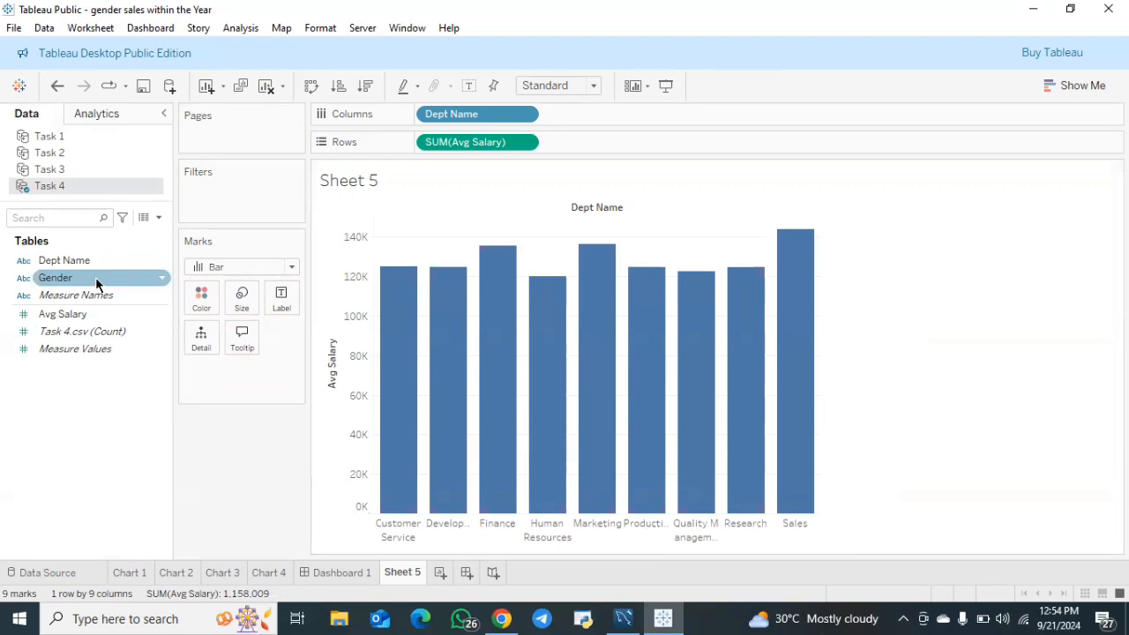
drag(81, 284, 598, 112)
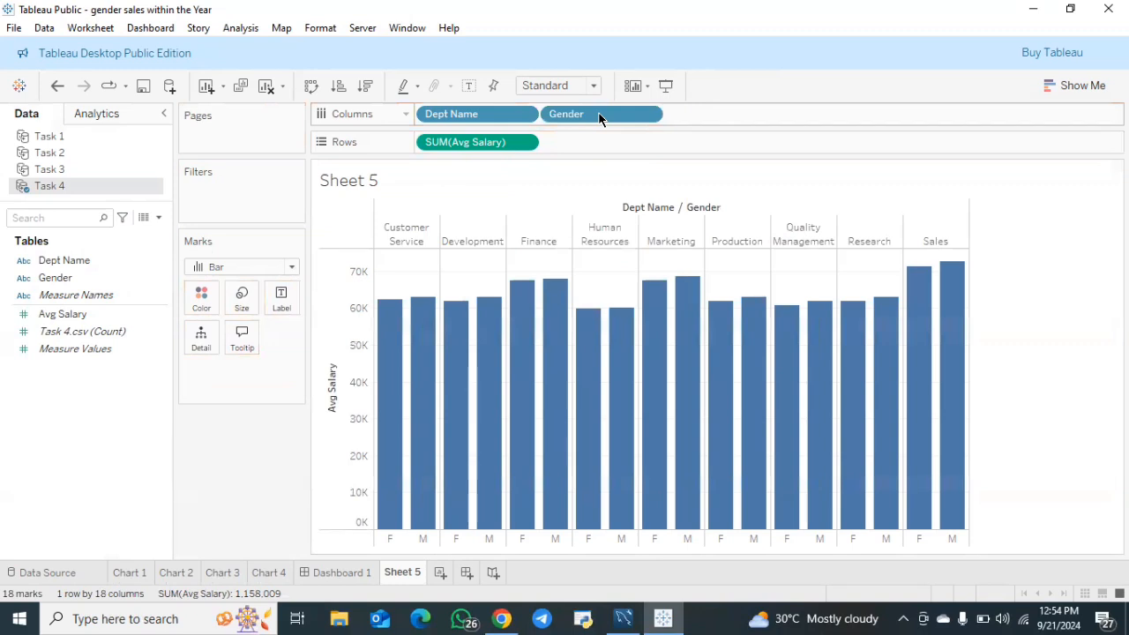
drag(88, 275, 197, 304)
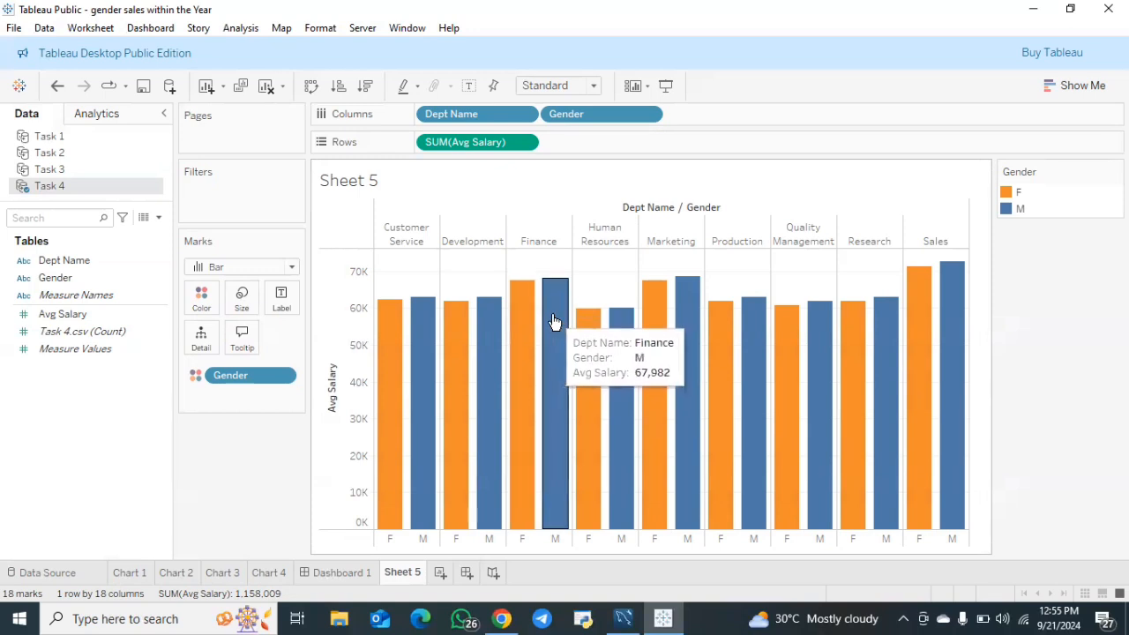
Open Chart 1 and inspect the female segment of the 1997 bar, clearing the selection when done.
click(128, 573)
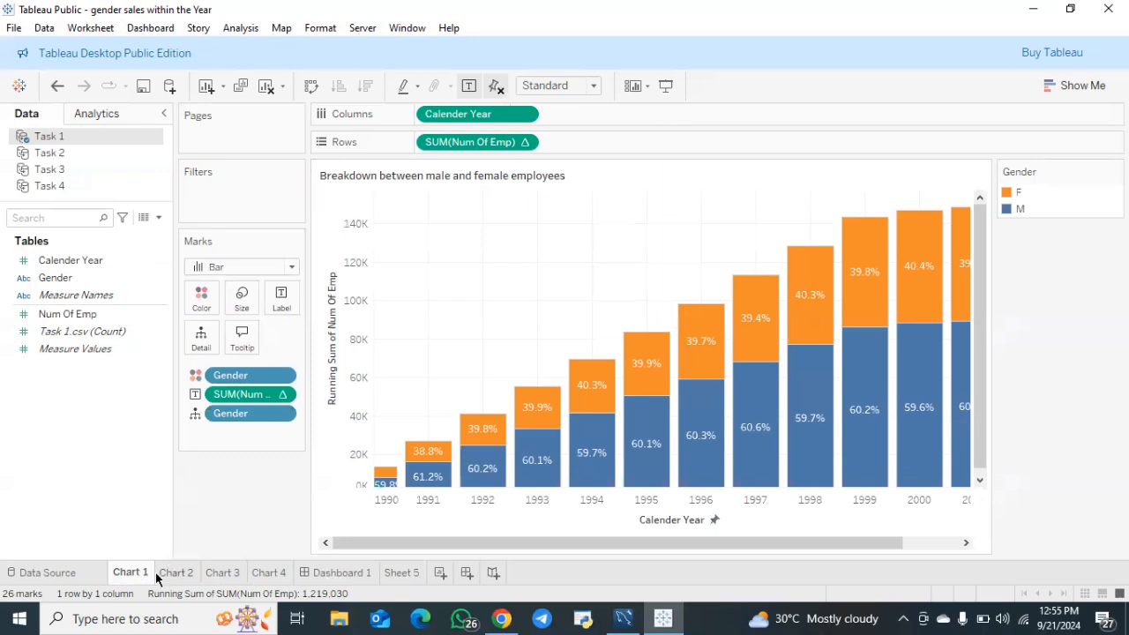
mouse_move(157, 577)
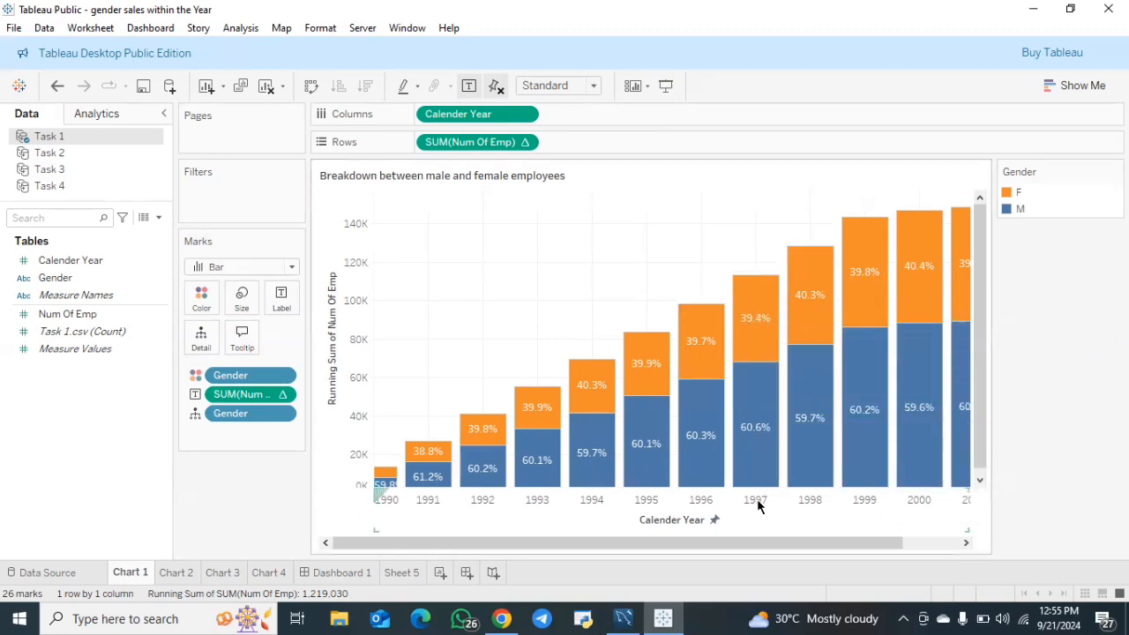
mouse_move(749, 312)
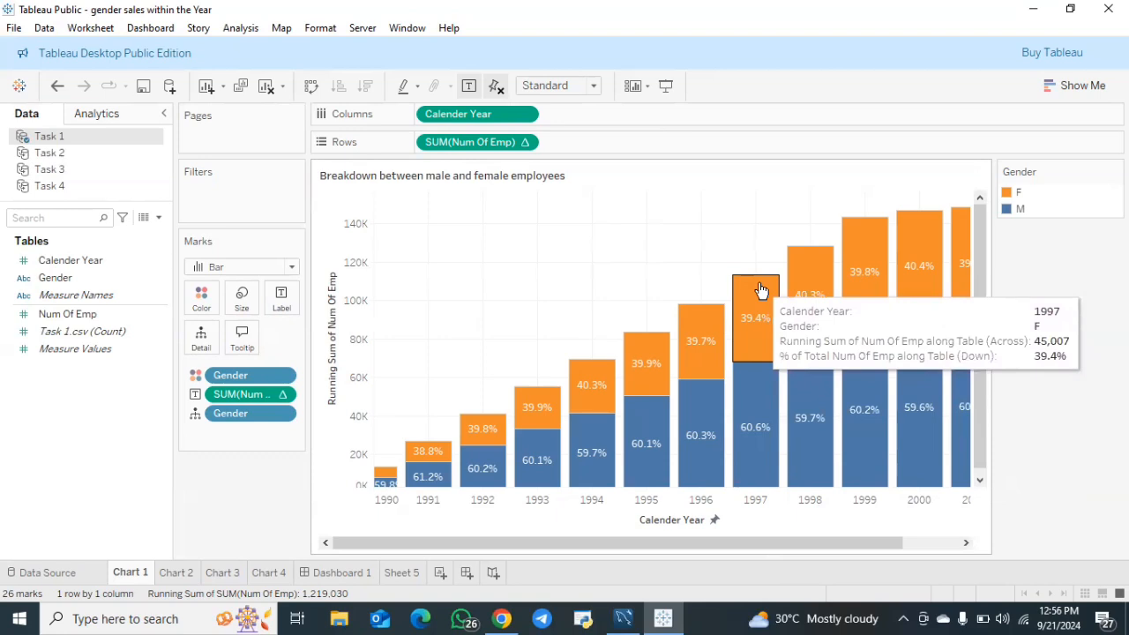
click(760, 290)
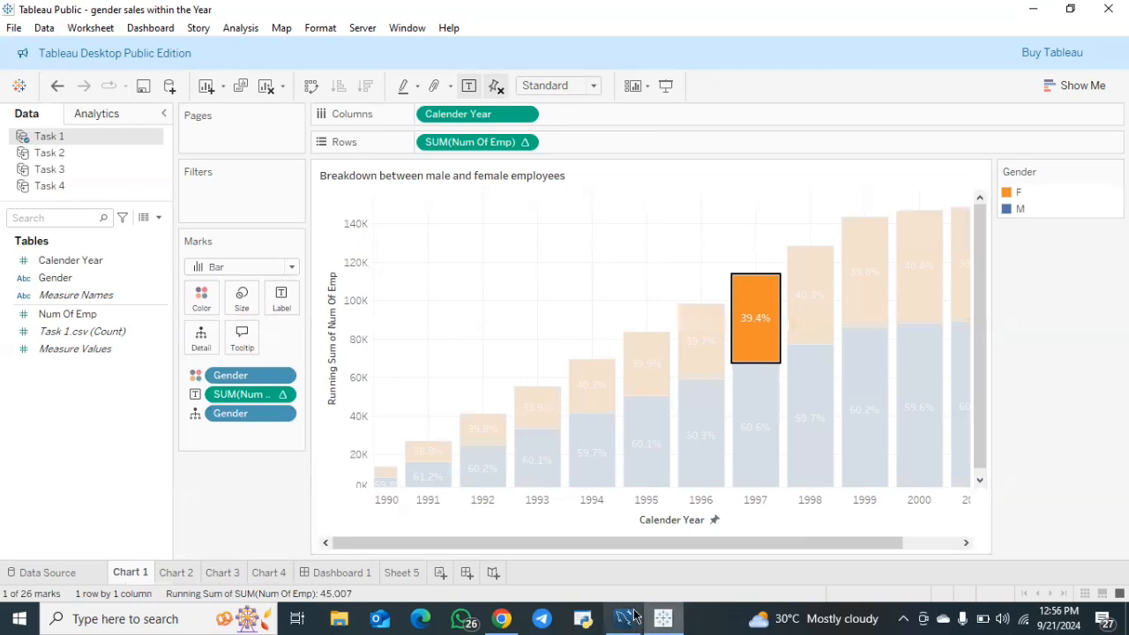
mouse_move(663, 403)
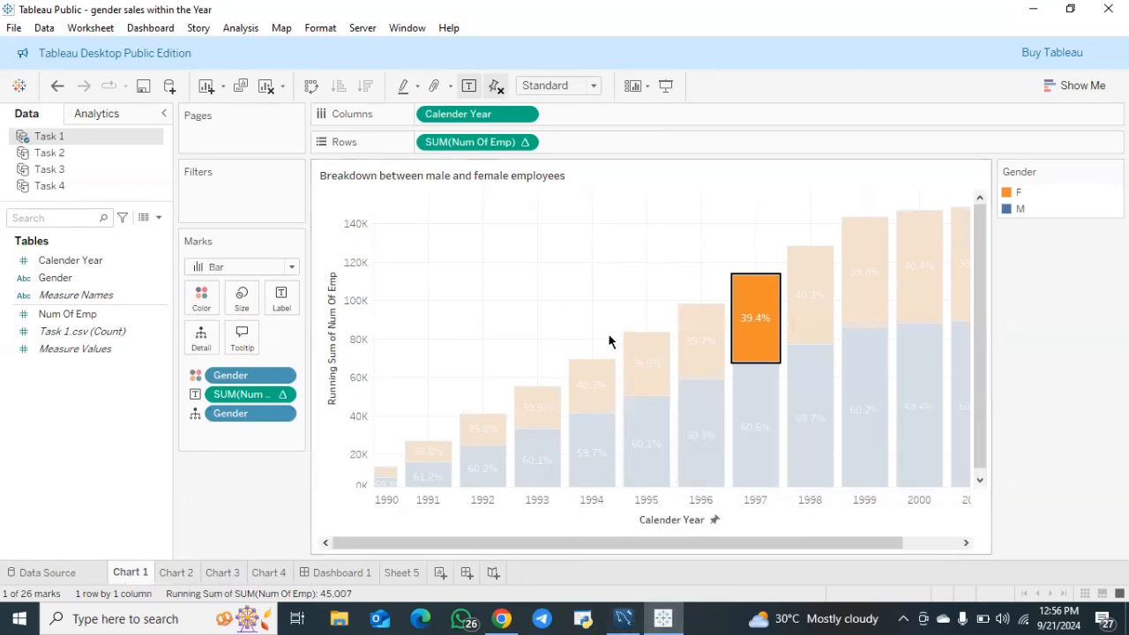
click(584, 240)
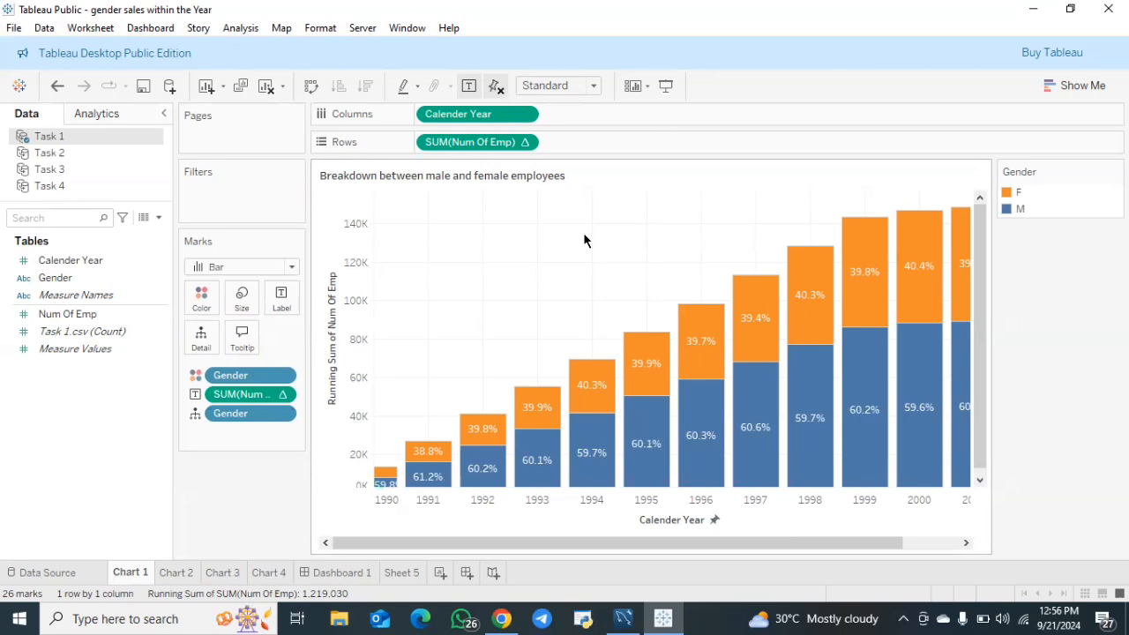
Open Chart 2 and inspect the female area at 1995 and the male area at 1994, clearing the selection when done.
click(177, 573)
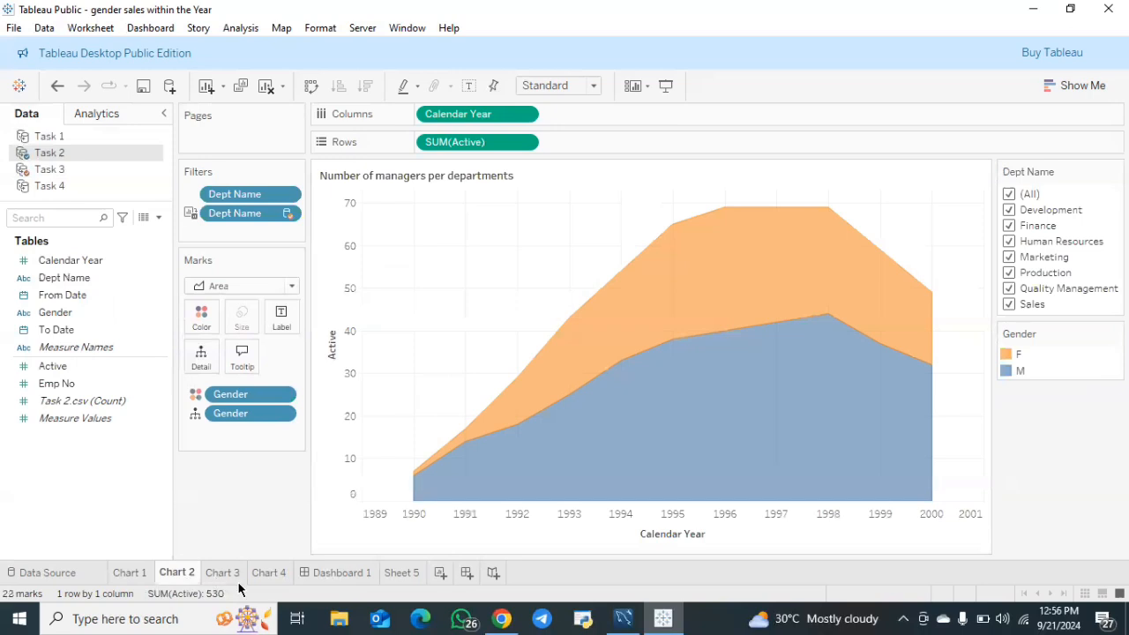
click(644, 332)
click(657, 325)
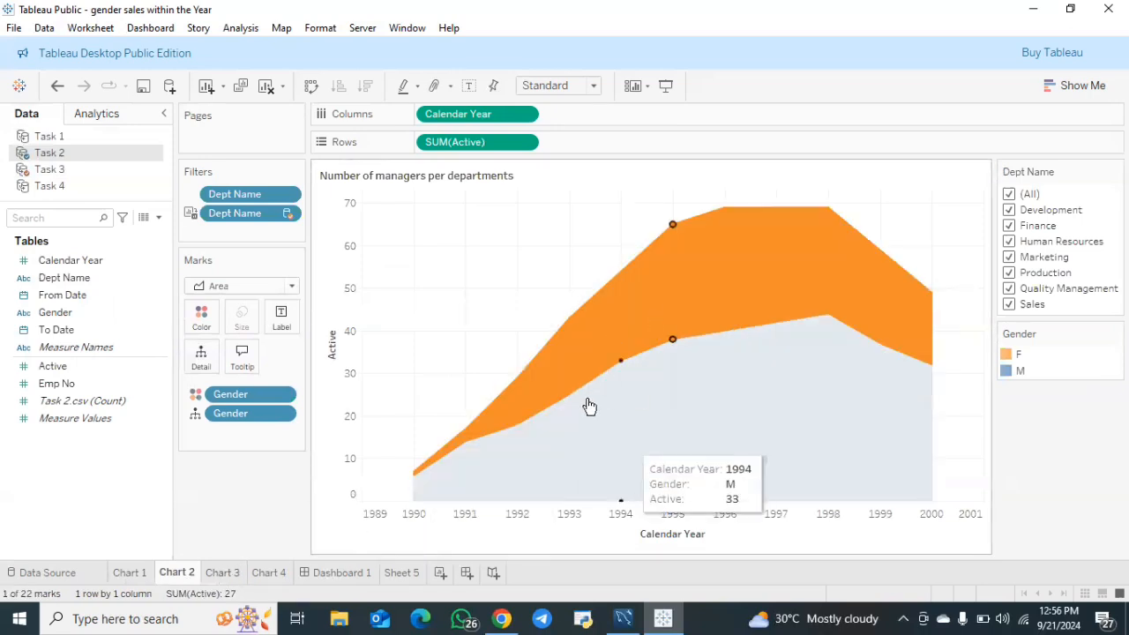
drag(586, 399, 260, 479)
click(259, 479)
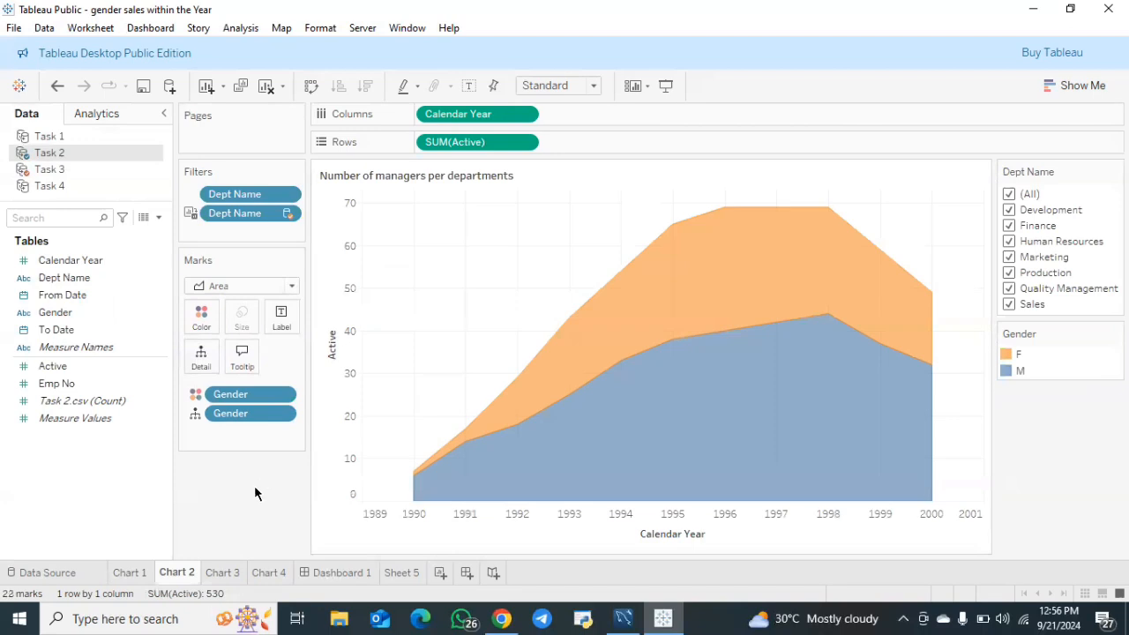
Open Chart 3 and look through the available mark types for the salary line chart, keeping the Automatic type.
click(222, 573)
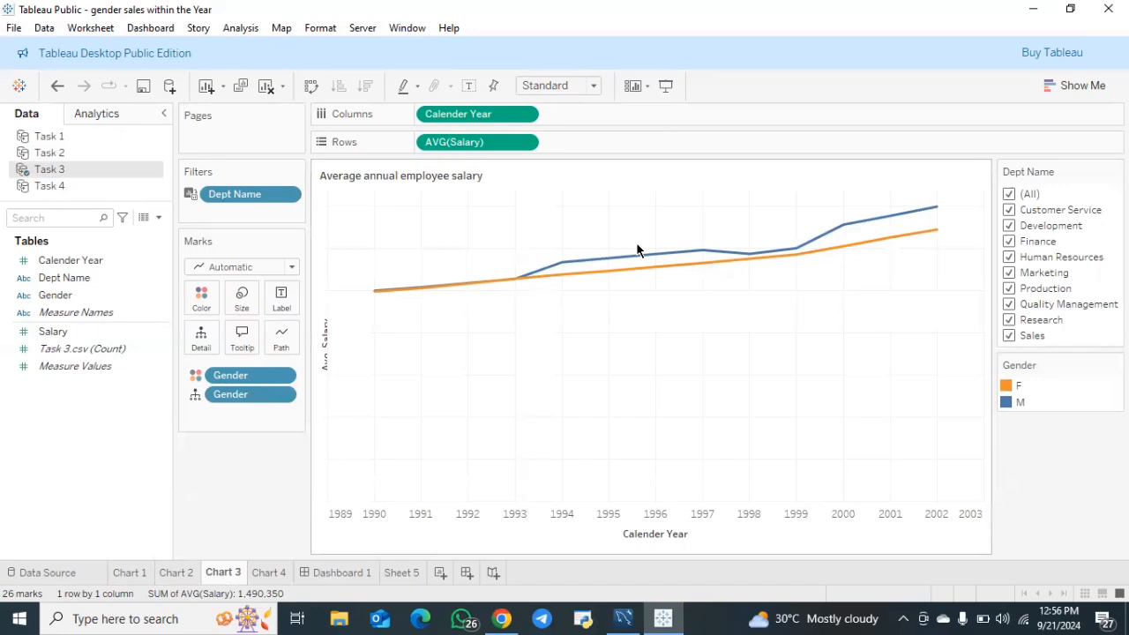
click(292, 266)
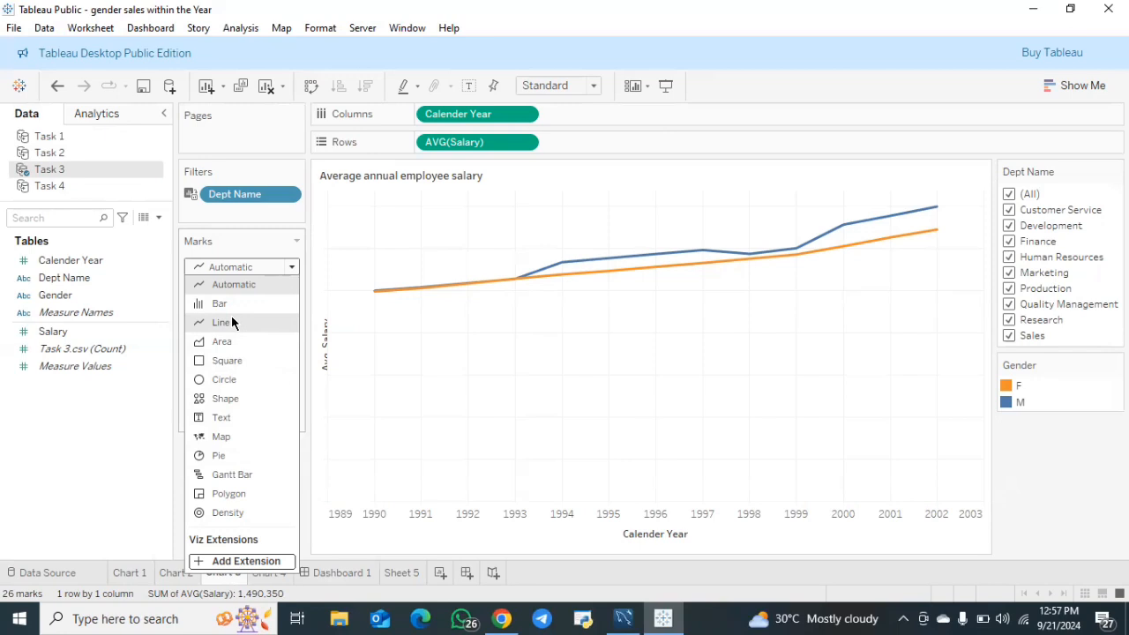
click(297, 237)
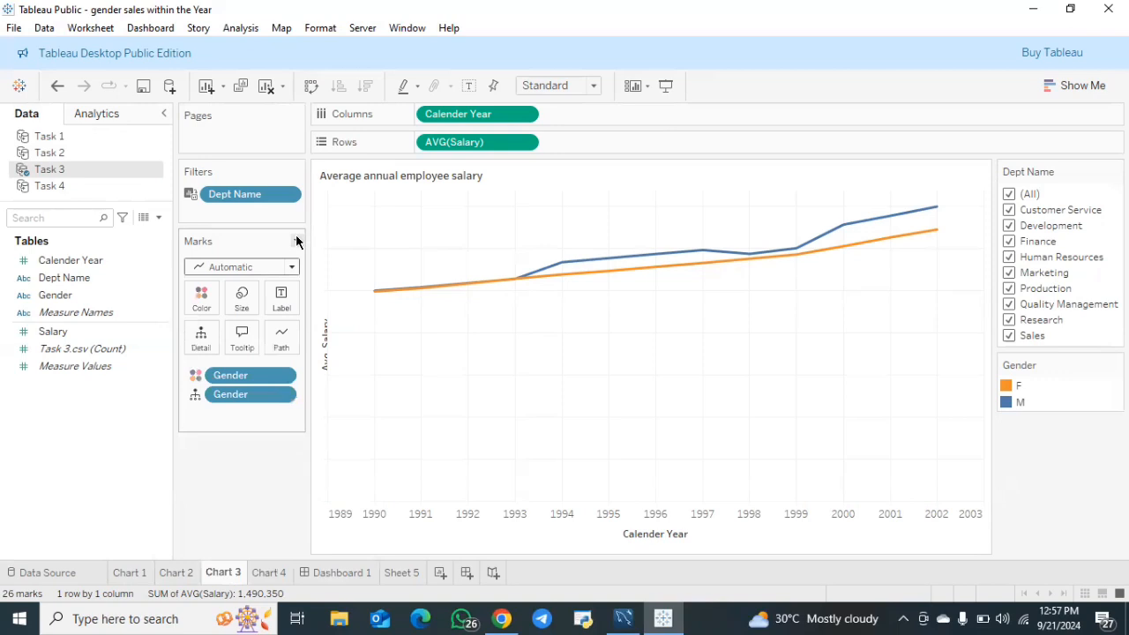
click(296, 239)
Open Sheet 5 and compare the average salaries of the female and male Customer Service bars.
click(395, 572)
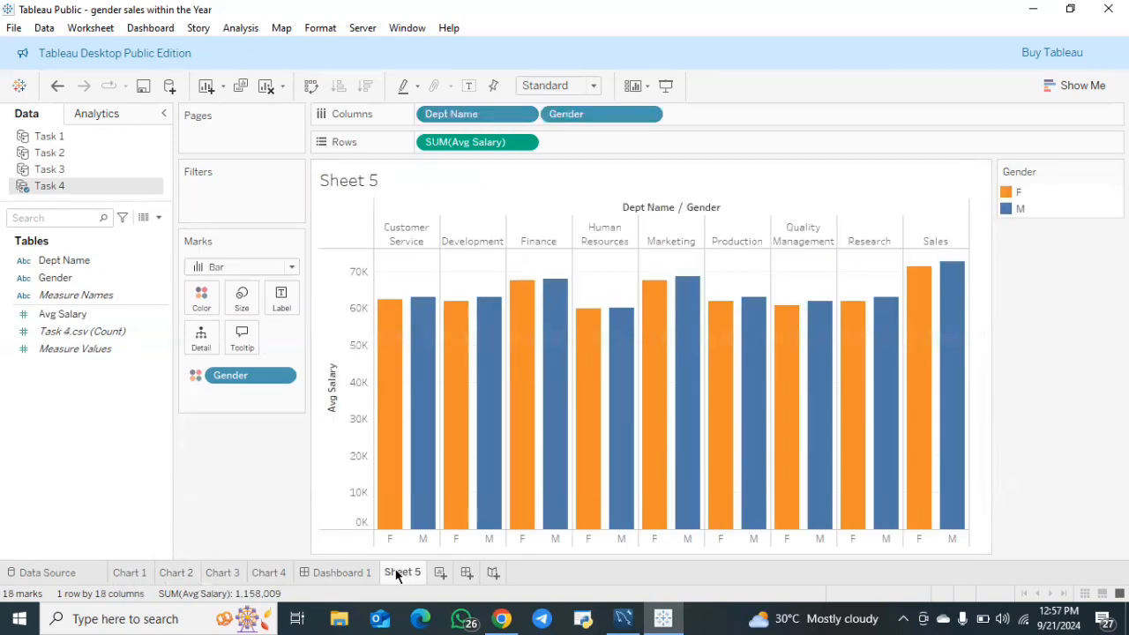
mouse_move(592, 431)
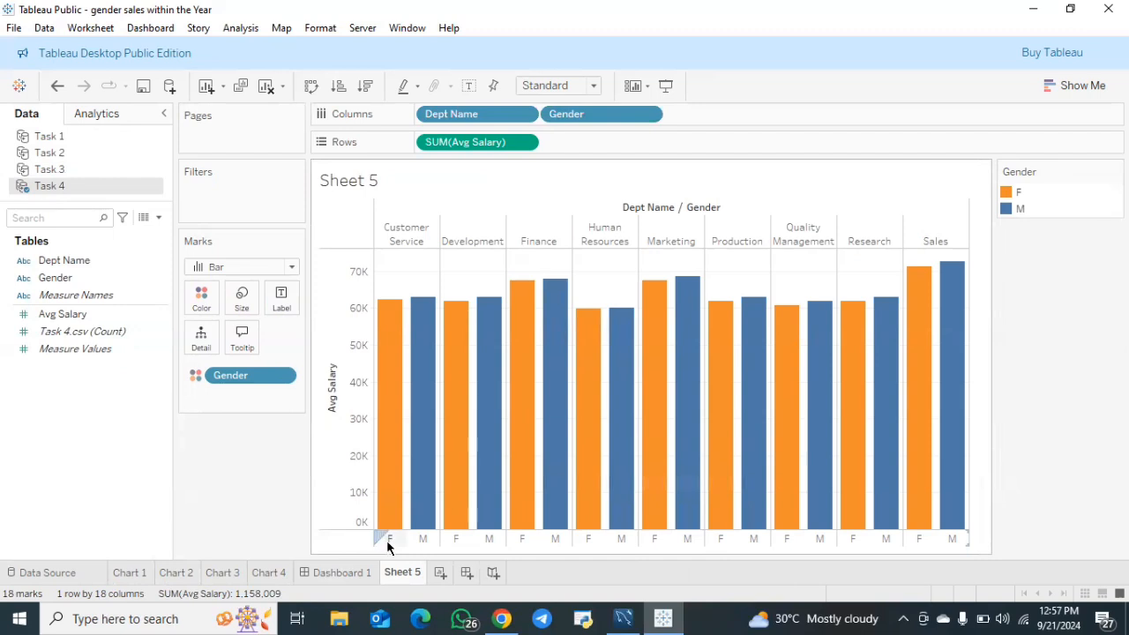
mouse_move(421, 474)
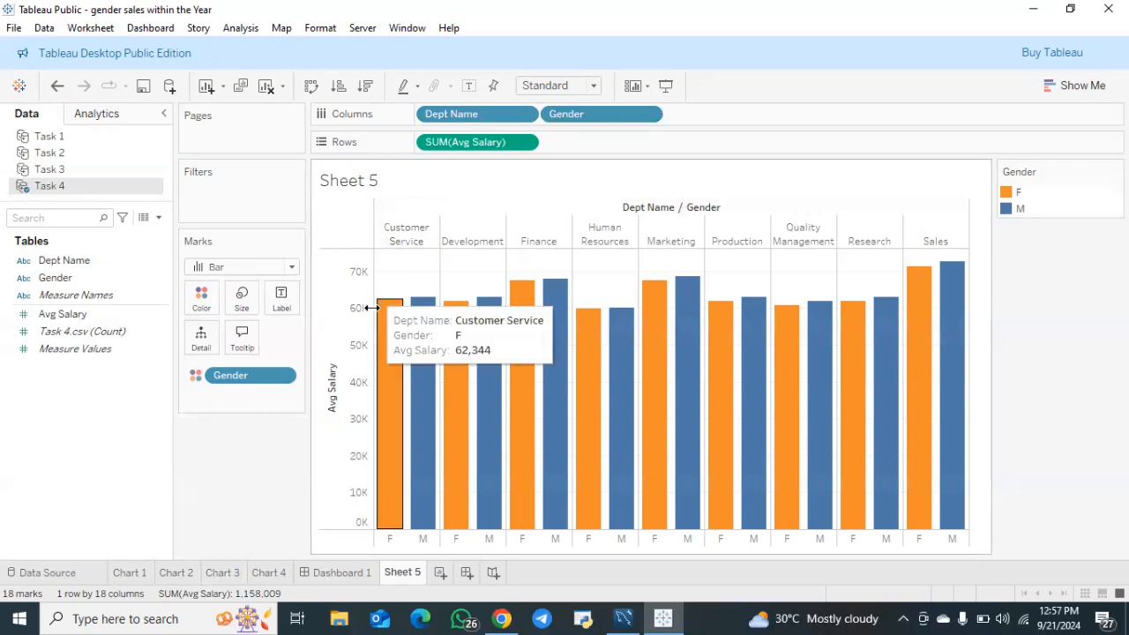
mouse_move(387, 316)
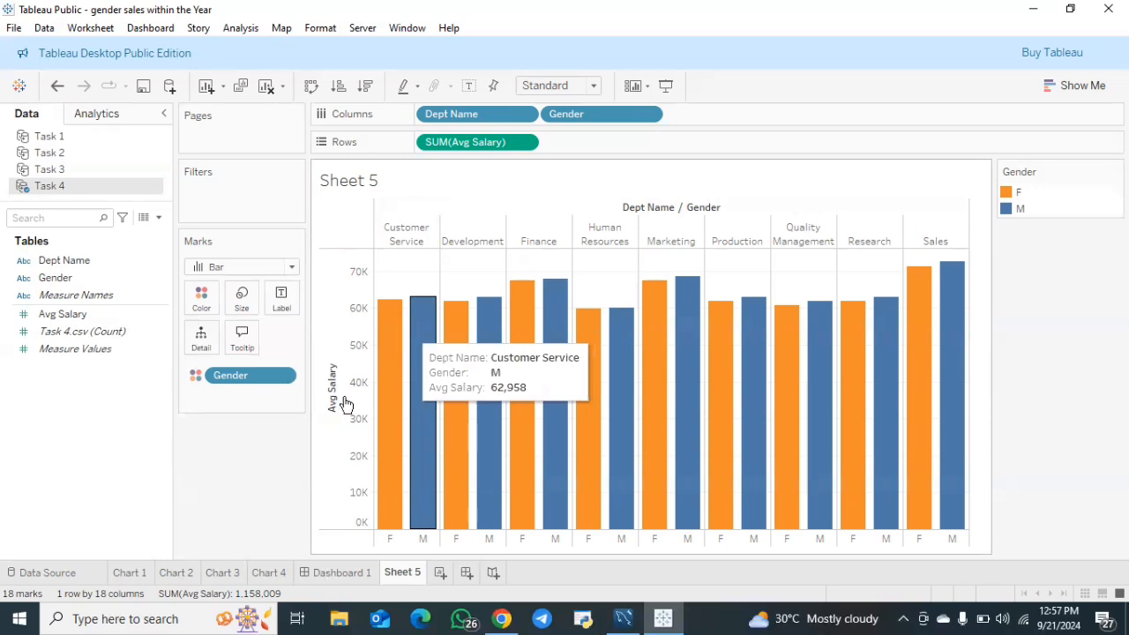
mouse_move(292, 561)
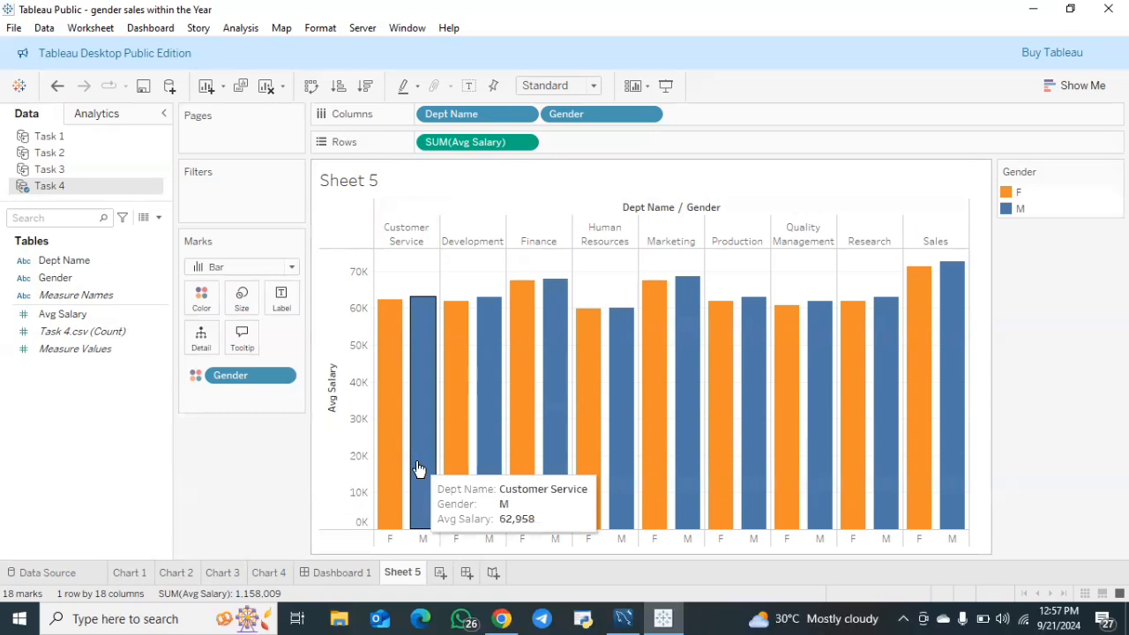
Open Dashboard 1 and inspect the 1994 female point in the managers chart and the 1998 male point in the annual salary chart.
click(344, 572)
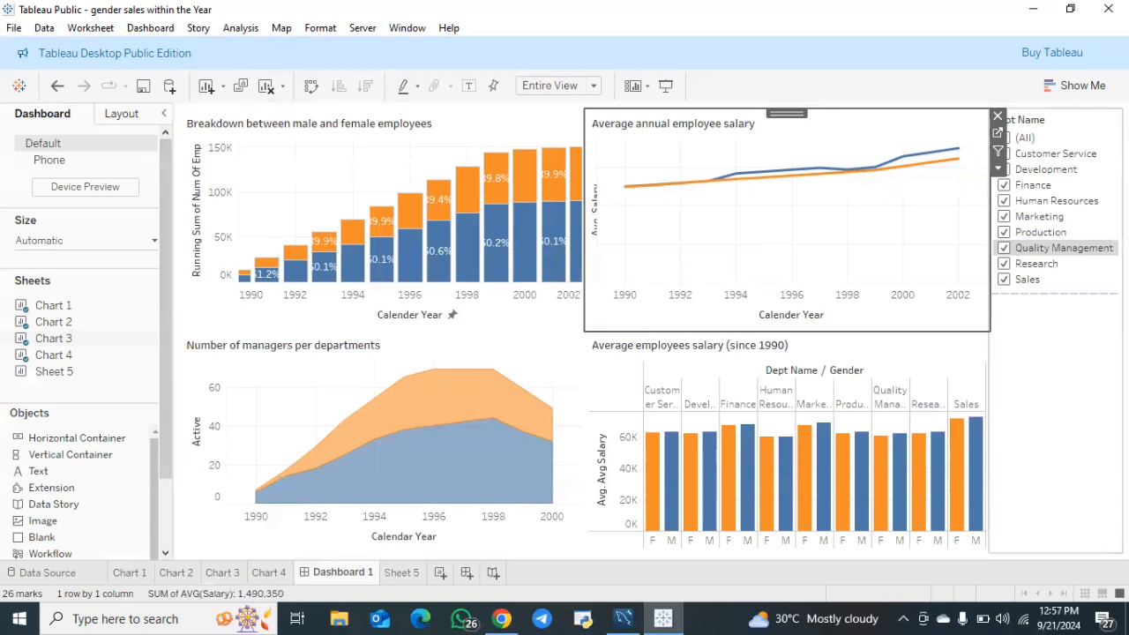
click(1023, 339)
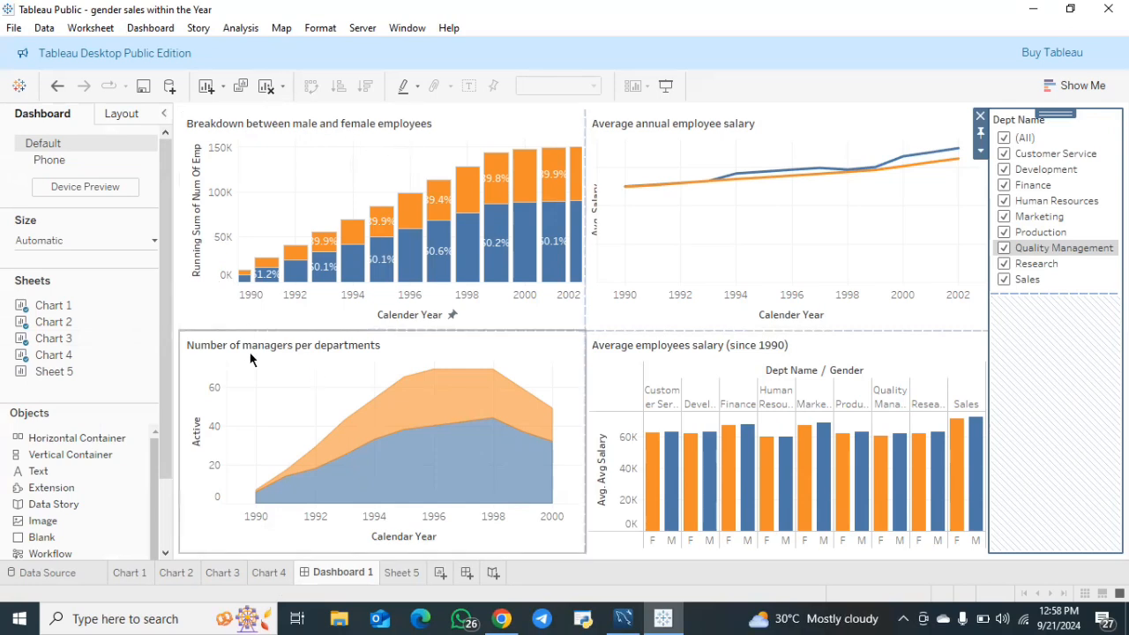
click(373, 406)
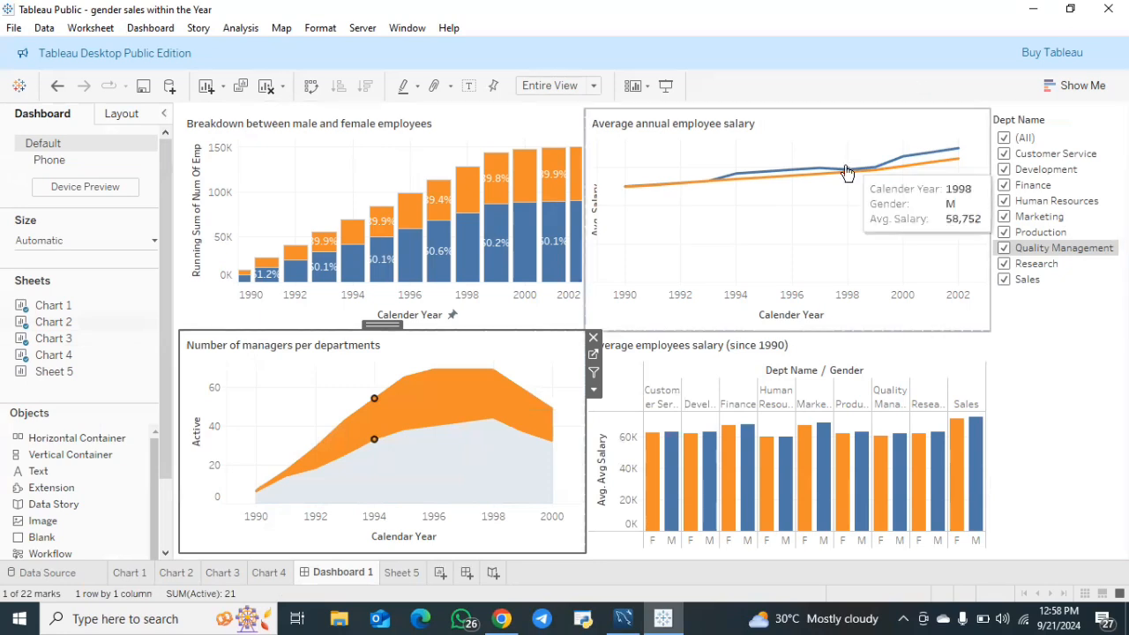
key(ctrl+z)
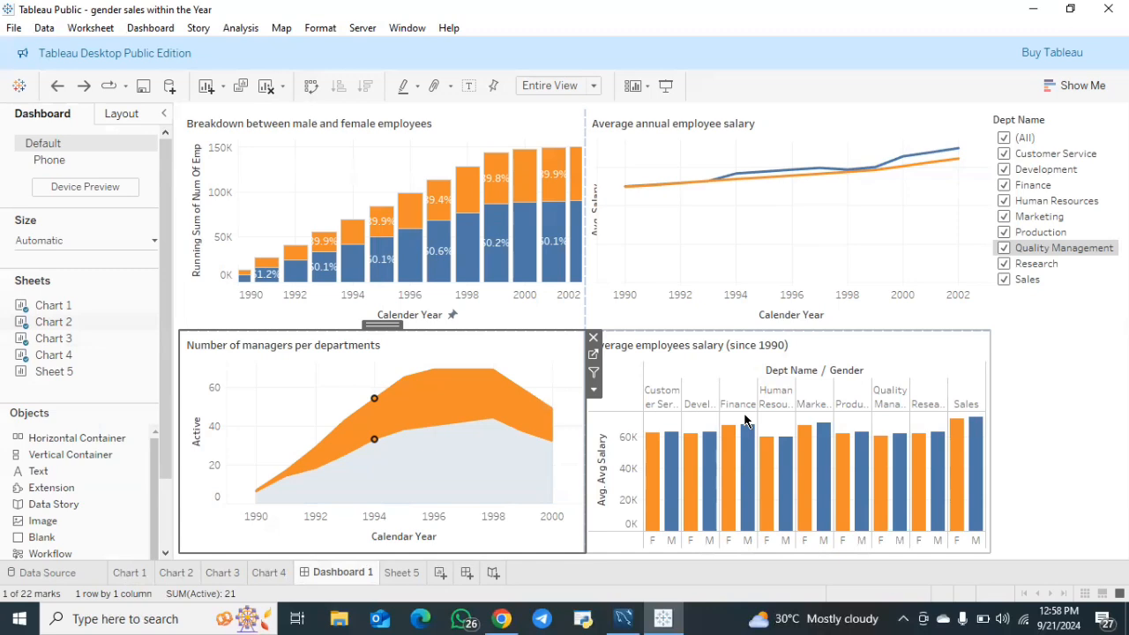
Show the start page with its data connections and recent workbooks, and return to the dashboard.
click(15, 88)
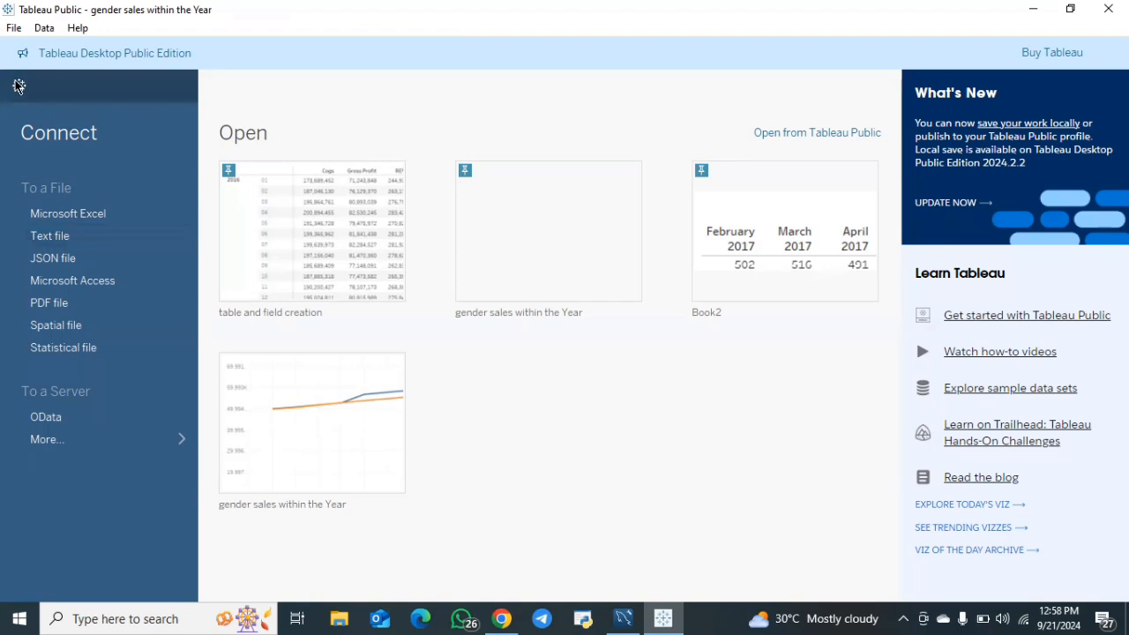
click(19, 85)
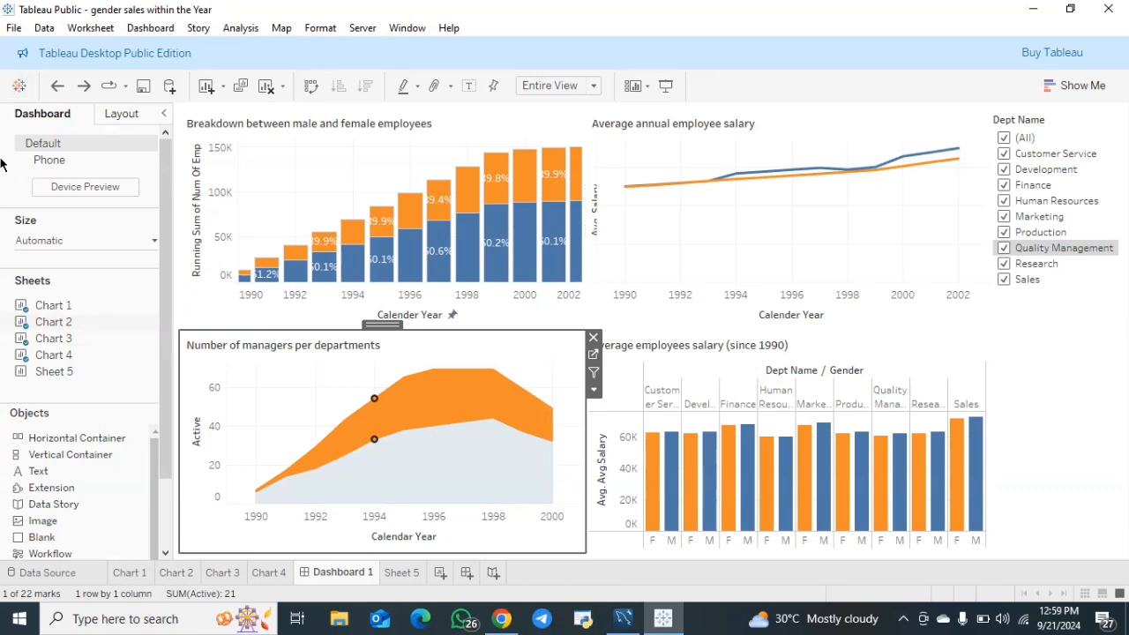
Inspect the male and female areas of the dashboard's managers chart, clear the selection, and check the Production male salary bar.
click(456, 477)
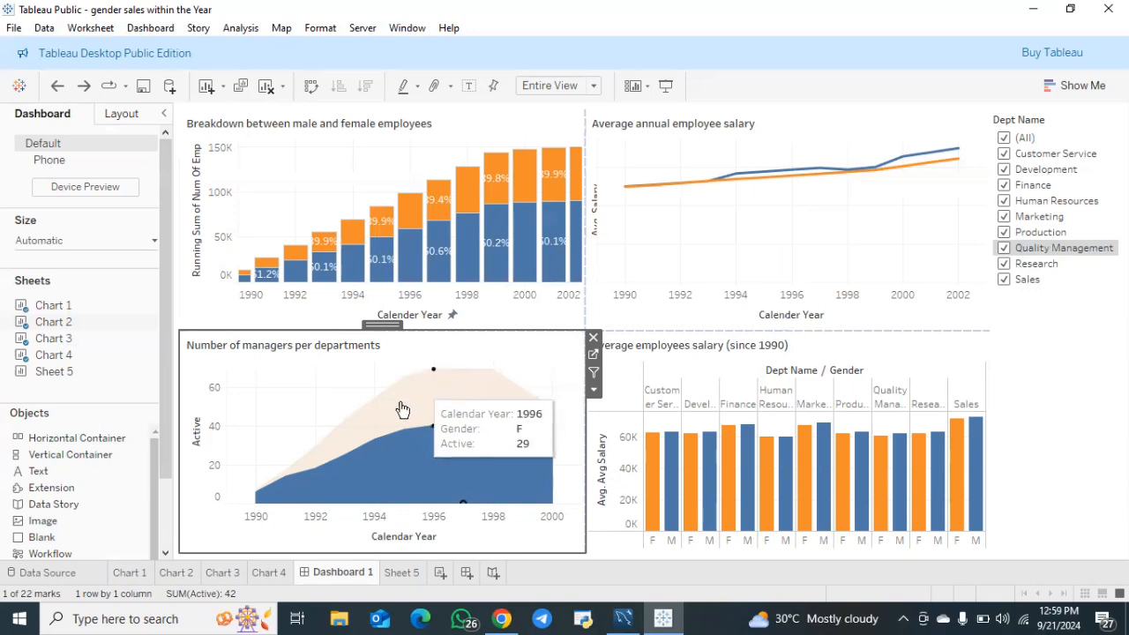
click(352, 381)
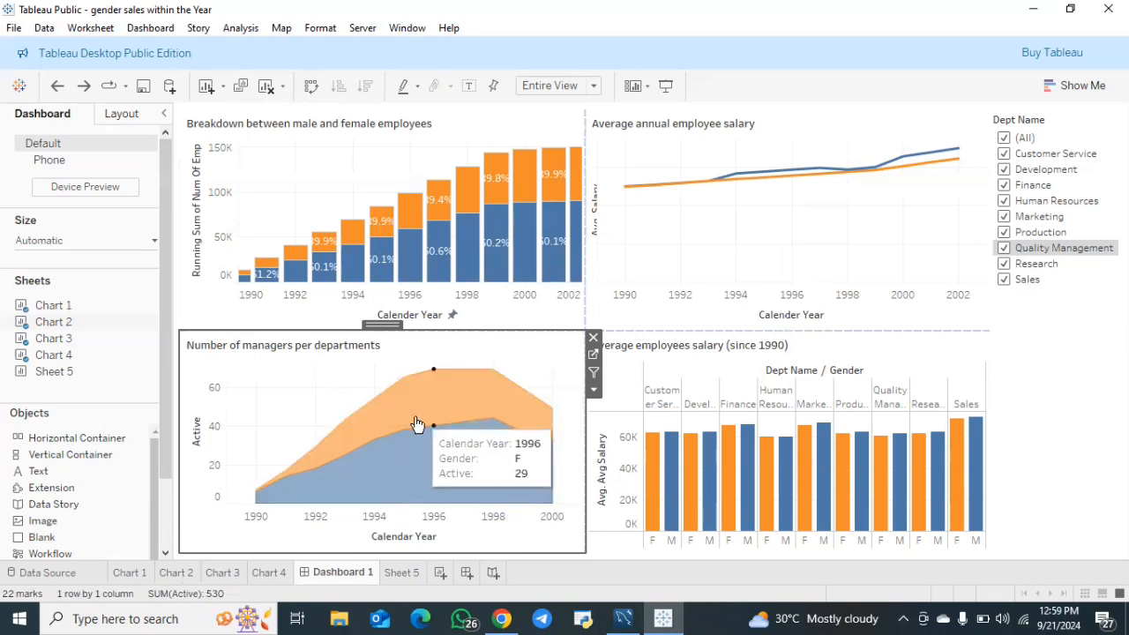
click(138, 314)
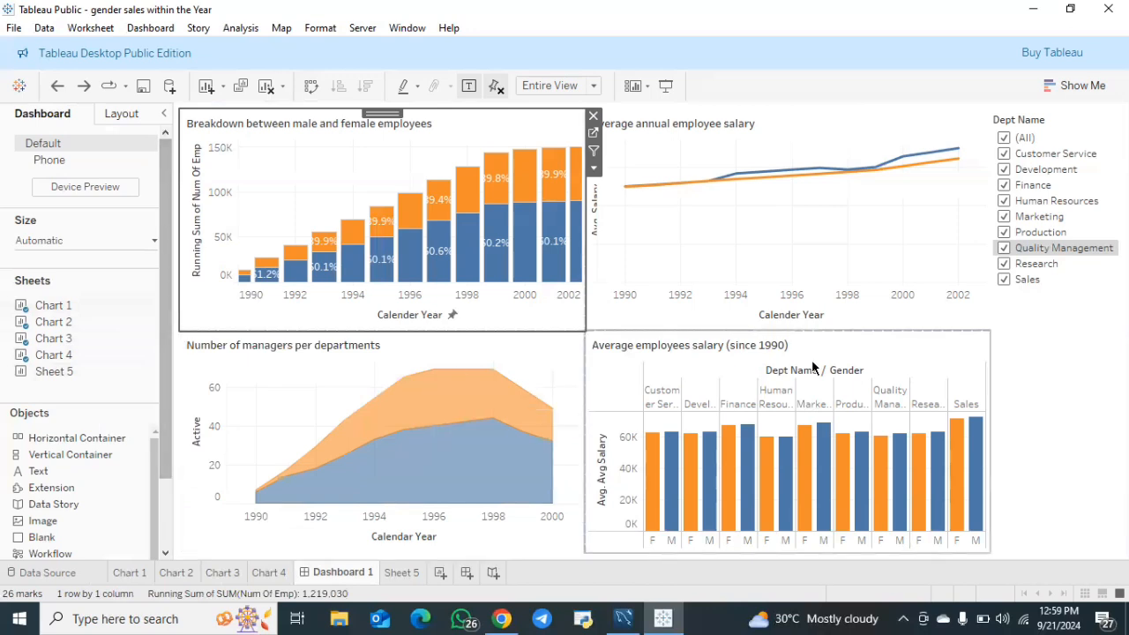
mouse_move(859, 437)
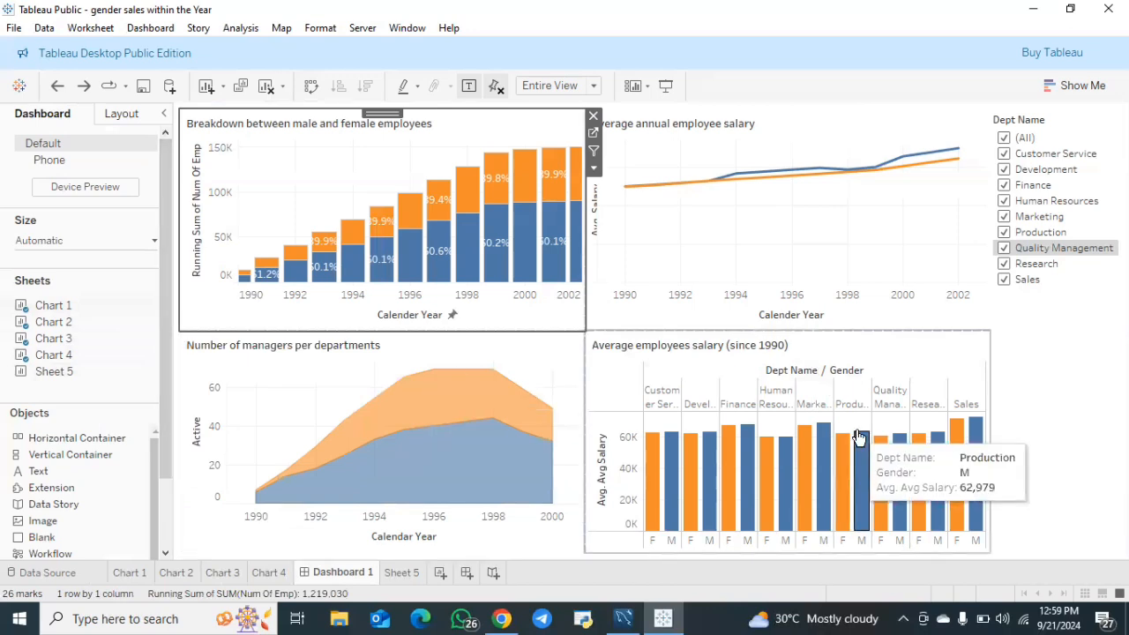
Clear all departments in the dashboard's Dept Name filter, try Customer Service alone, and settle on Development and Finance.
click(1003, 139)
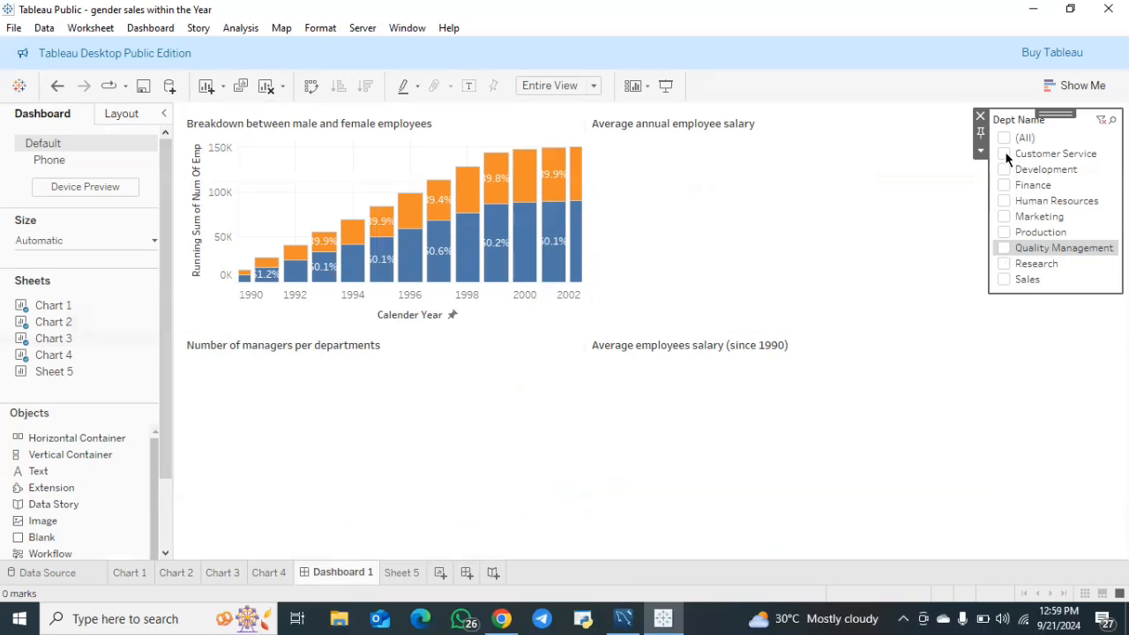
click(1004, 154)
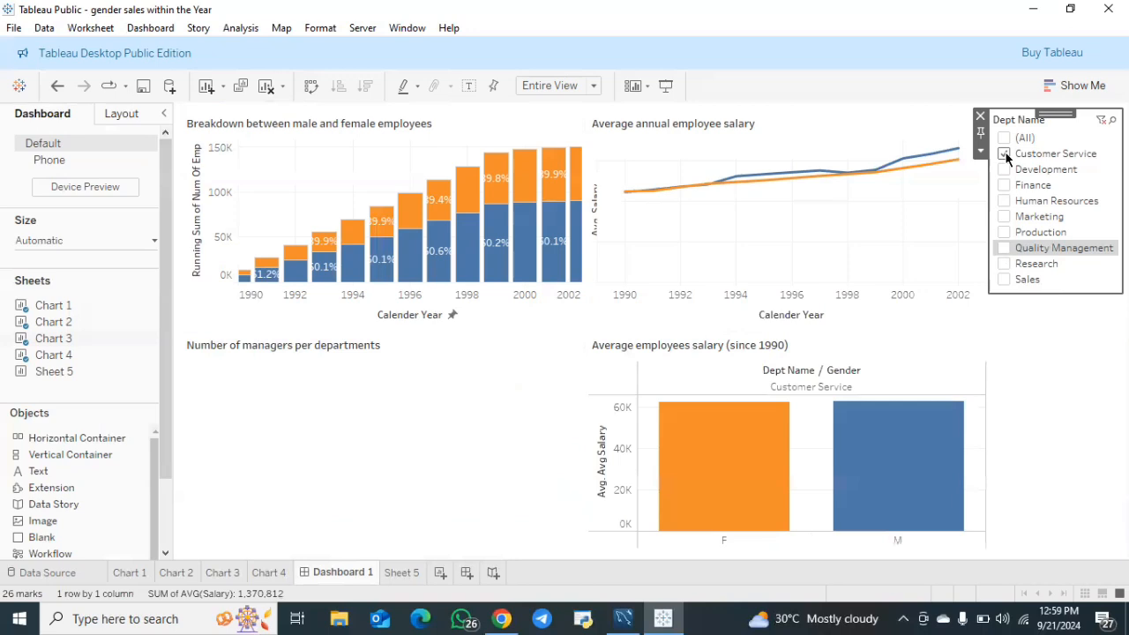
click(1005, 154)
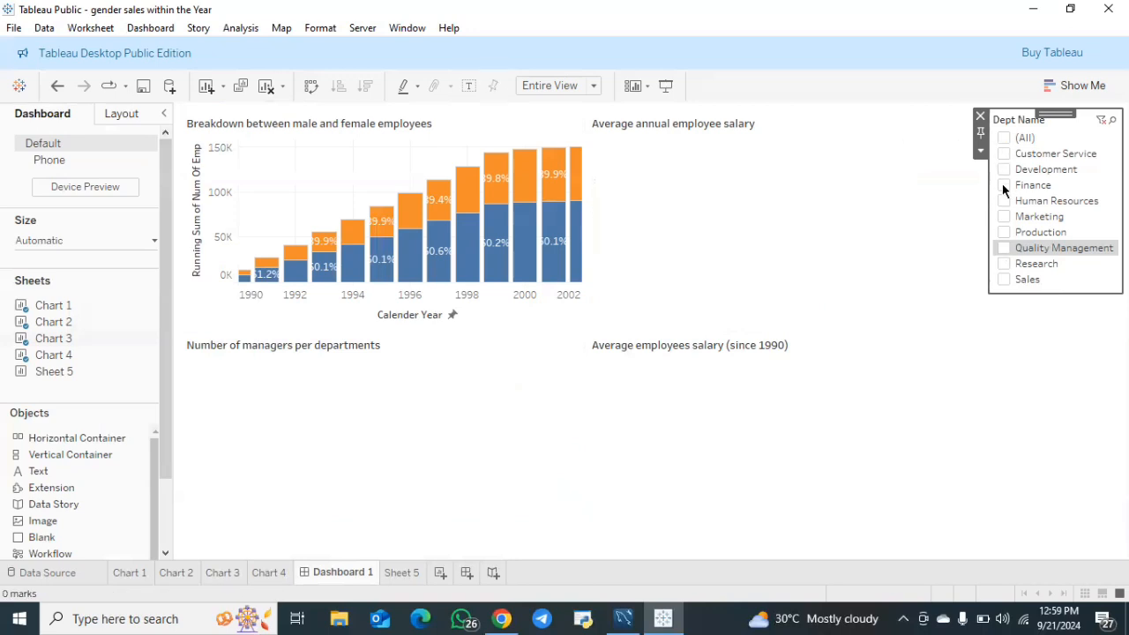
click(1003, 185)
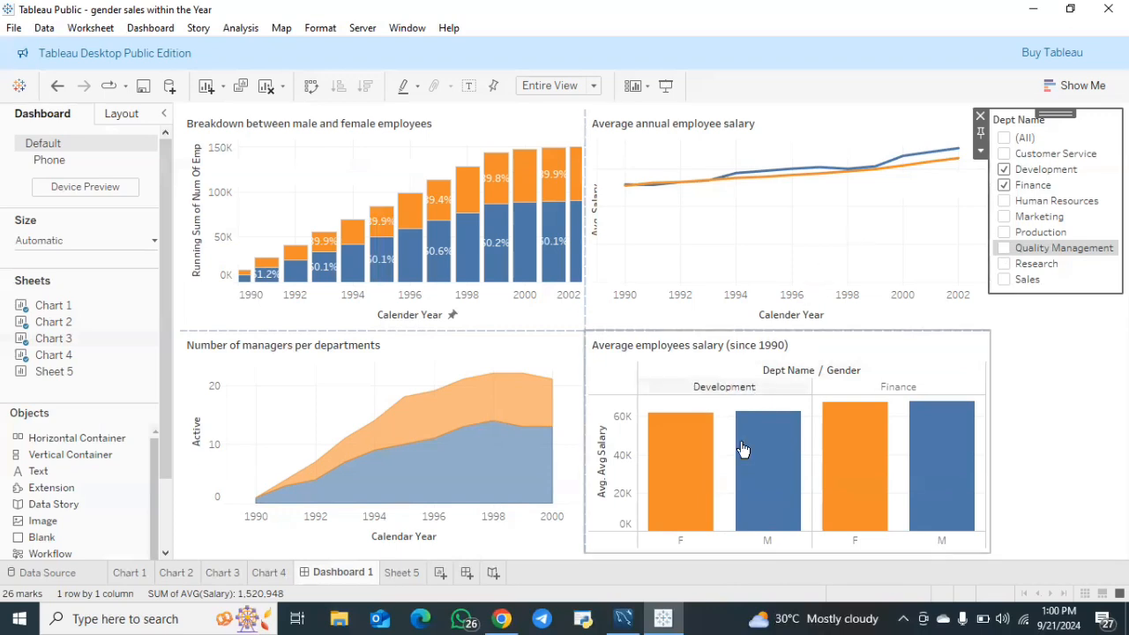
Examine the Development female salary bar and the 1996 female area of the managers chart in the filtered dashboard.
mouse_move(710, 416)
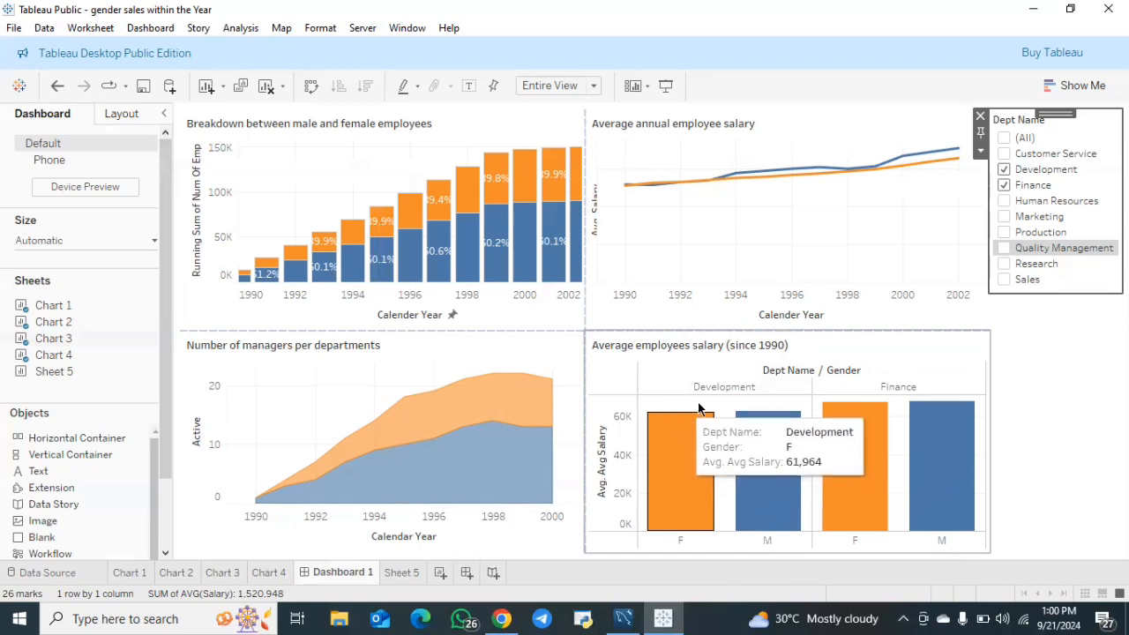
click(423, 479)
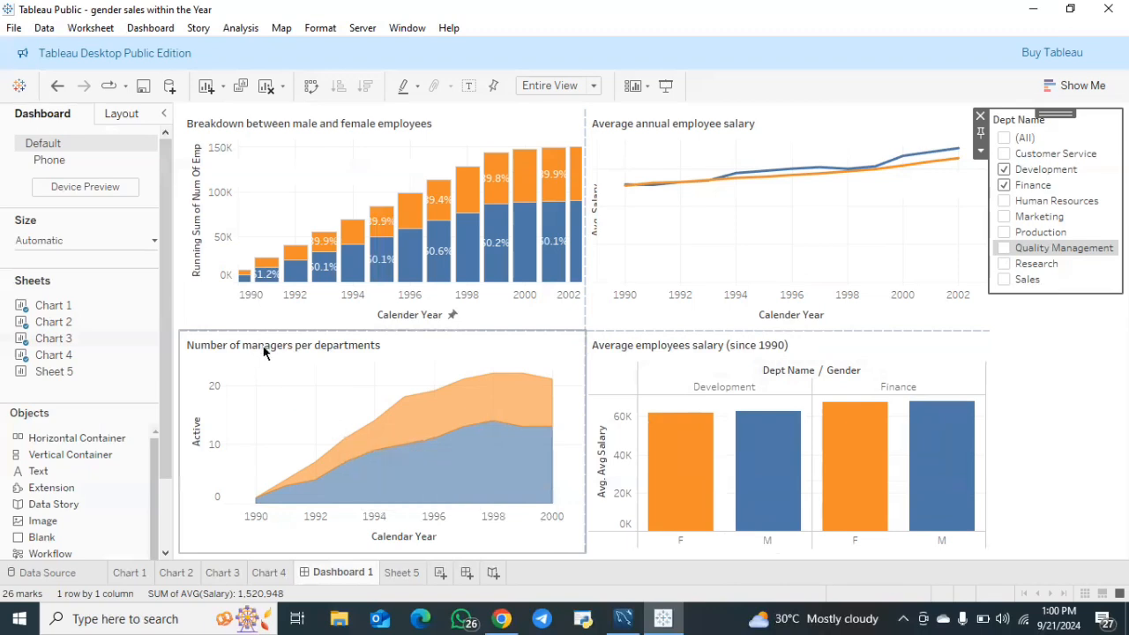
mouse_move(426, 403)
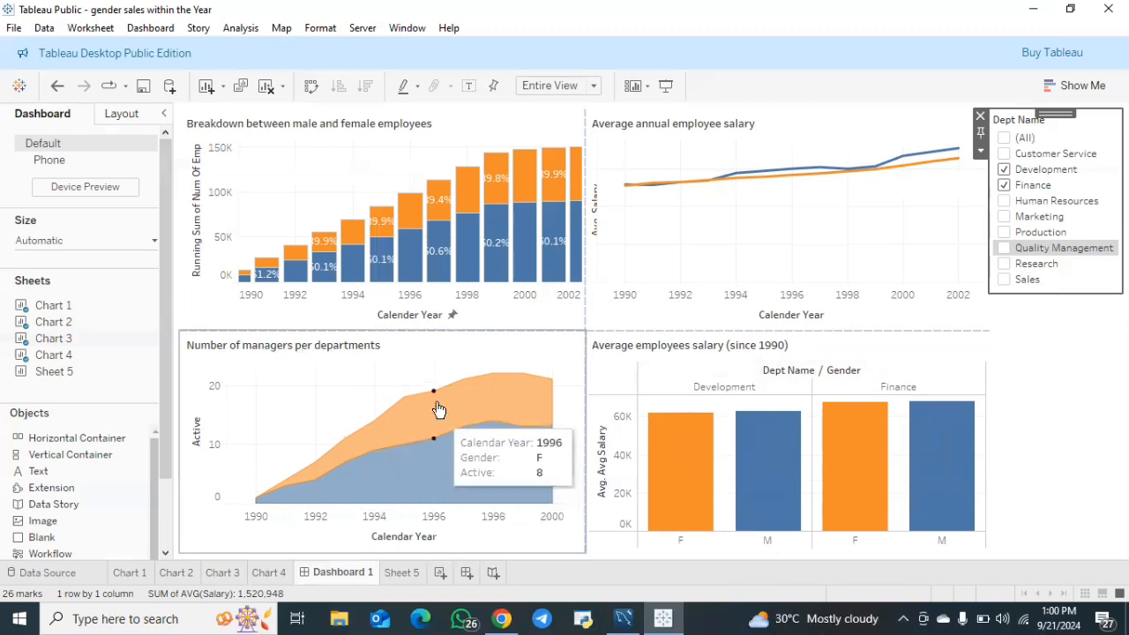